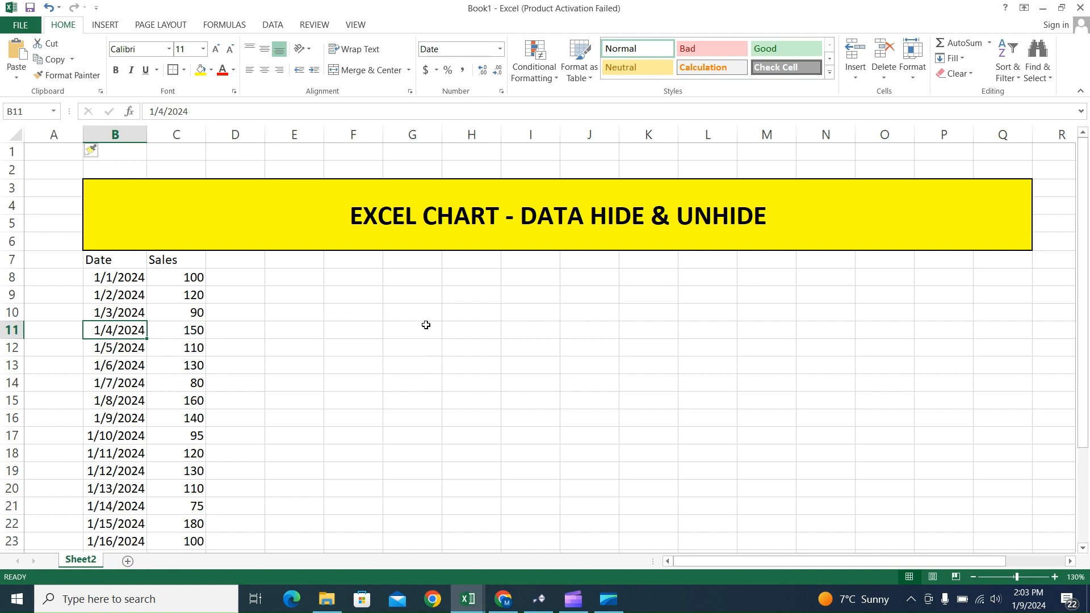
pyautogui.click(392, 324)
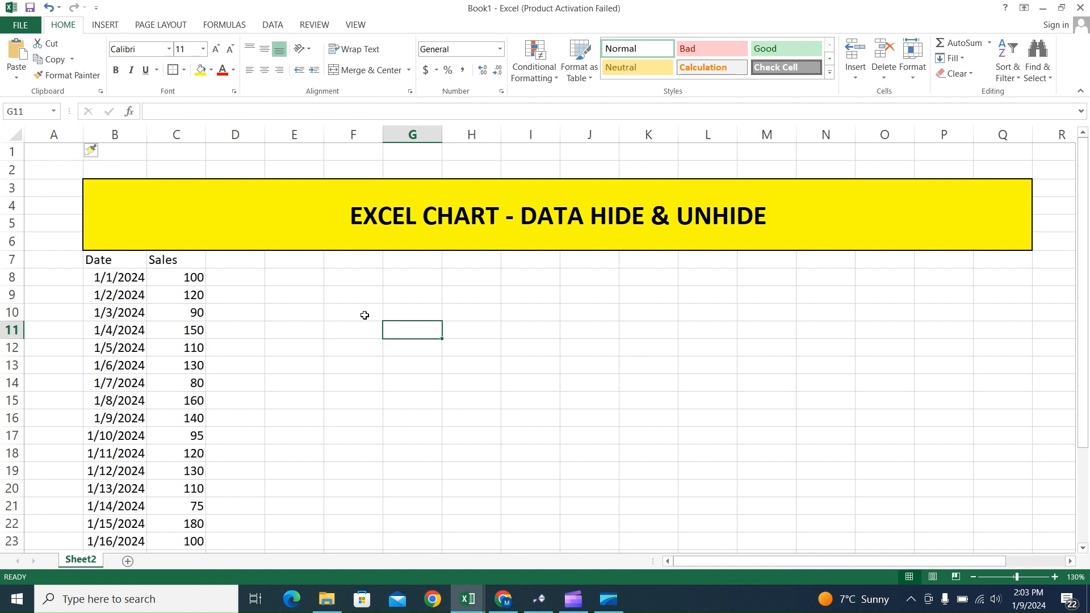
pyautogui.moveTo(123, 257); pyautogui.dragTo(202, 274)
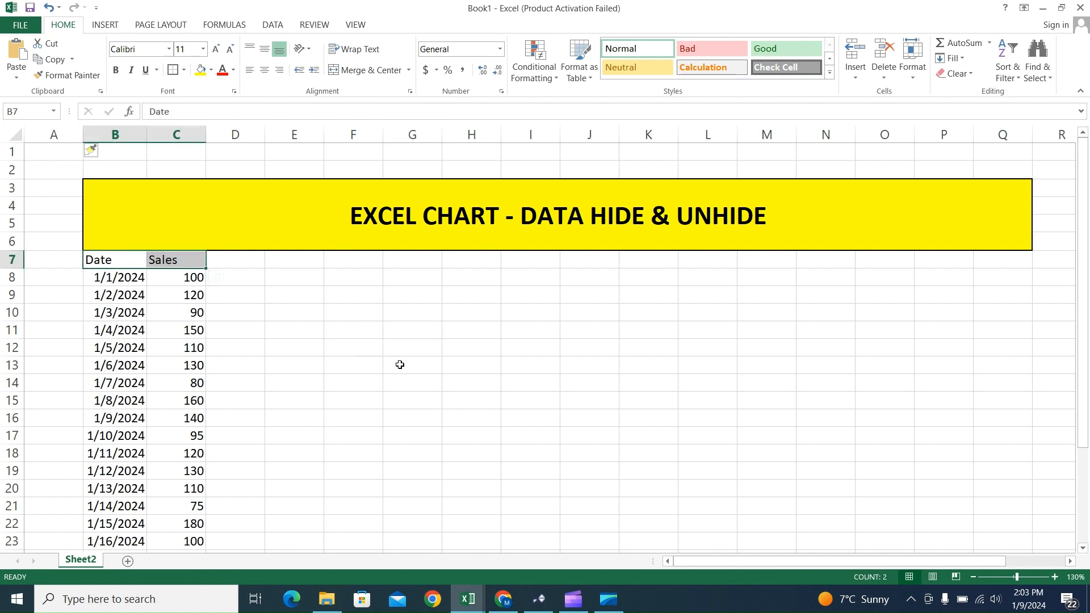
pyautogui.click(409, 332)
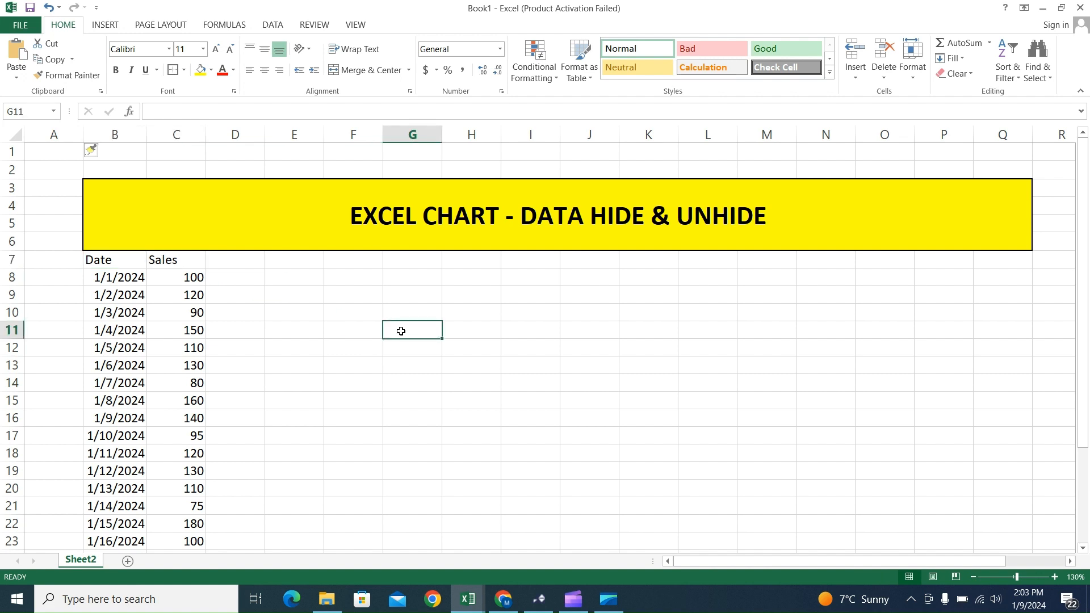
pyautogui.click(340, 298)
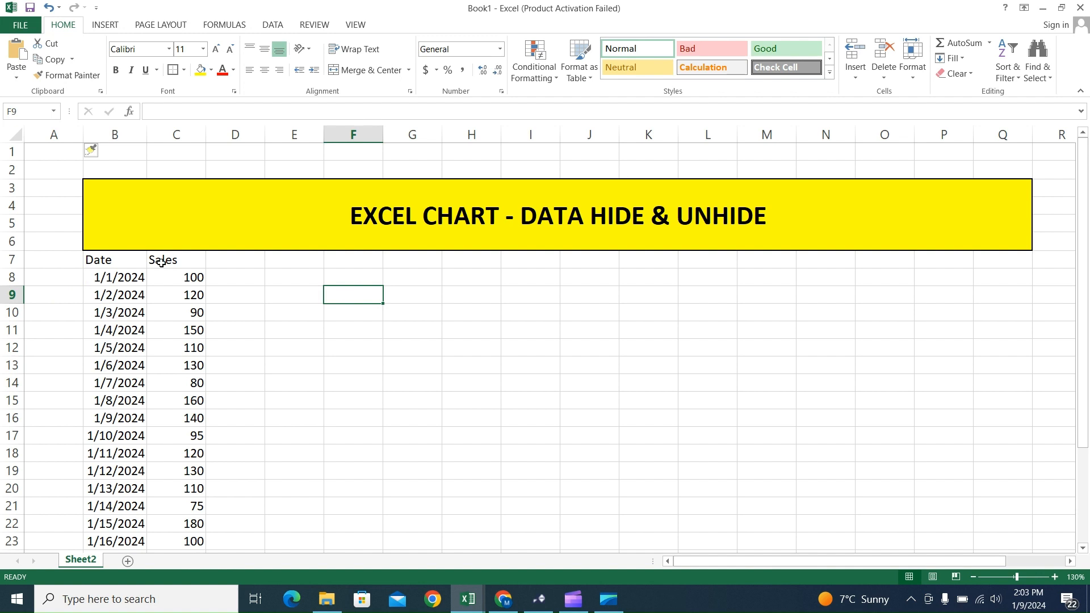
pyautogui.click(100, 278)
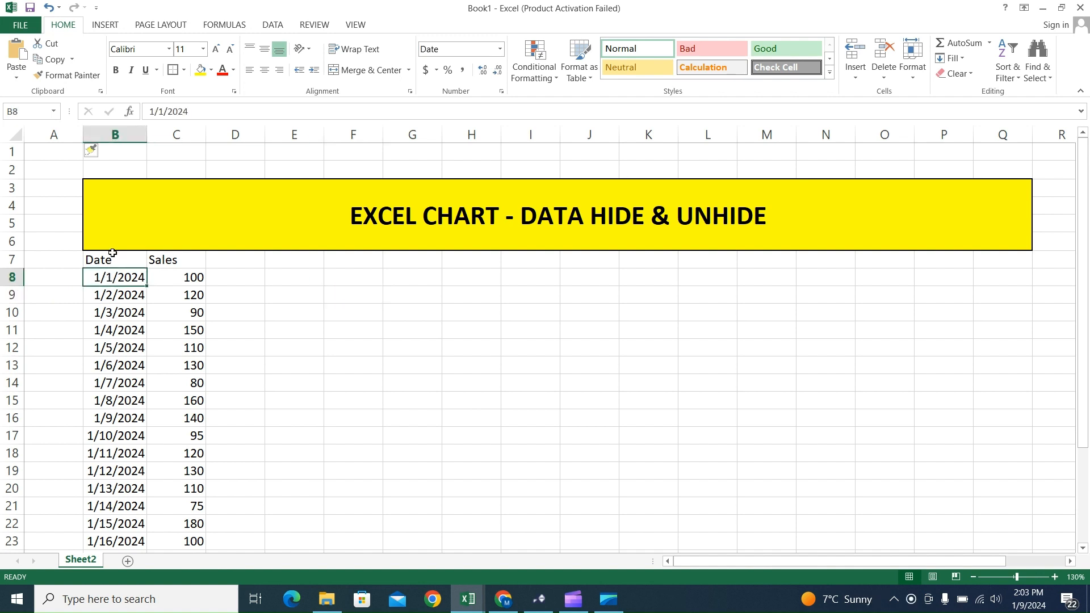
# - Insert a Clustered Column chart from the Date and Sales data in B7:C27 and move it slightly upward
pyautogui.moveTo(112, 257); pyautogui.dragTo(165, 525)
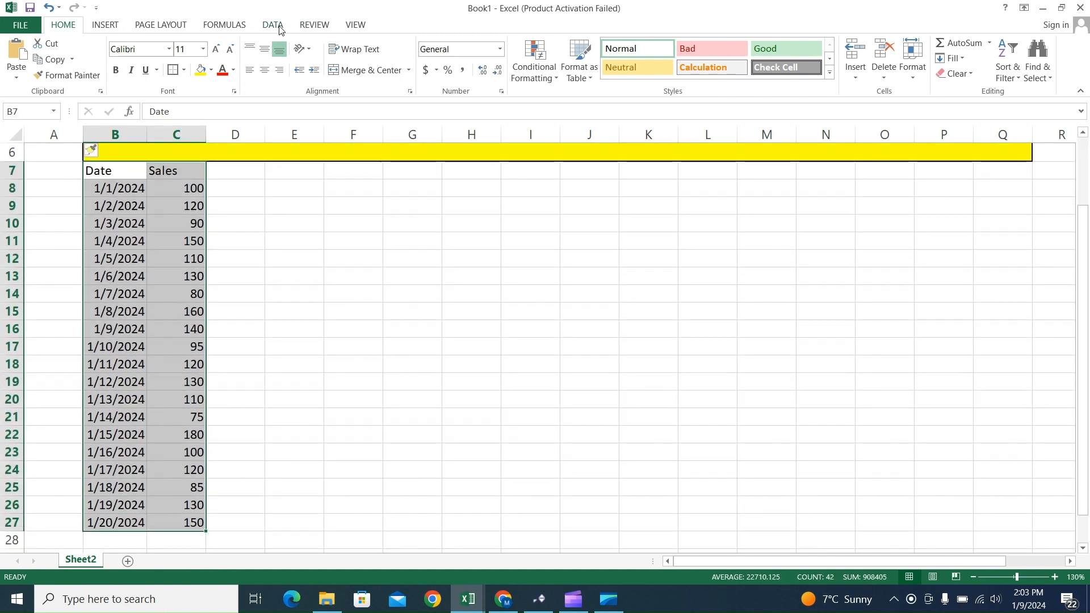
pyautogui.click(106, 25)
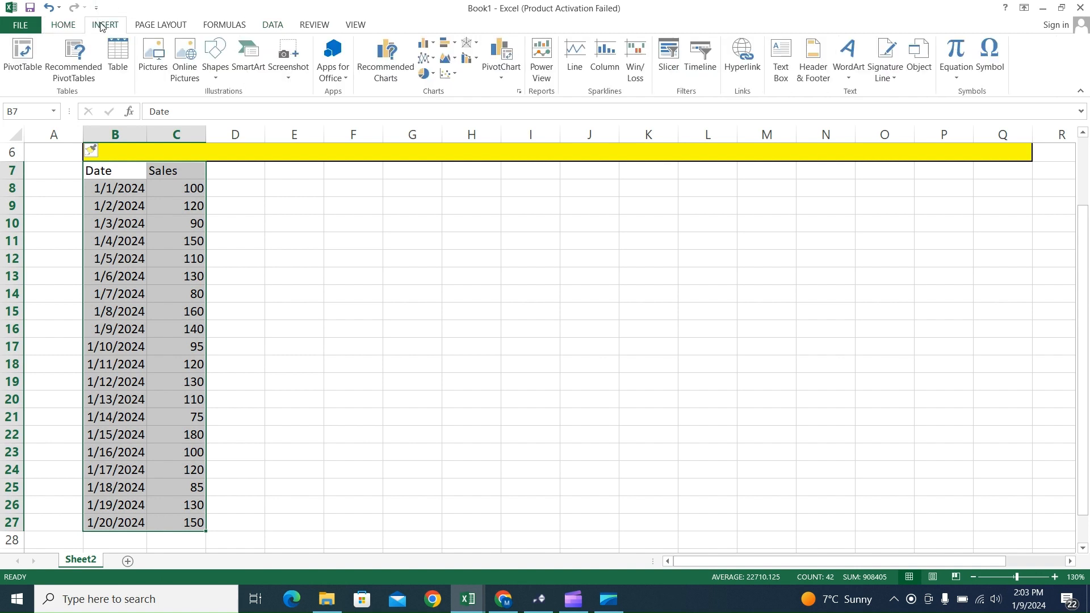
pyautogui.click(404, 71)
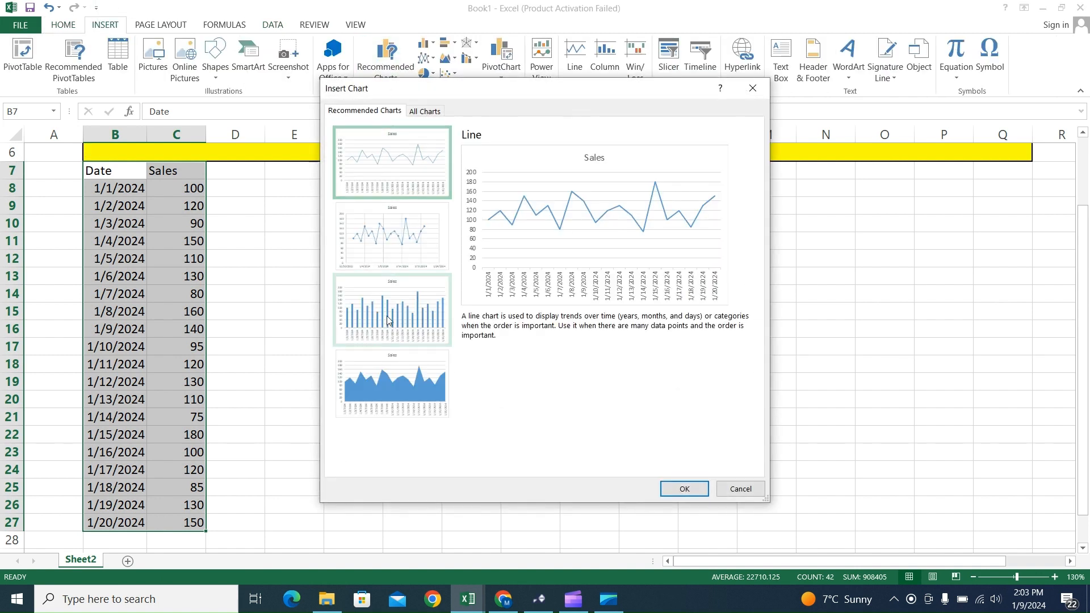
pyautogui.click(387, 316)
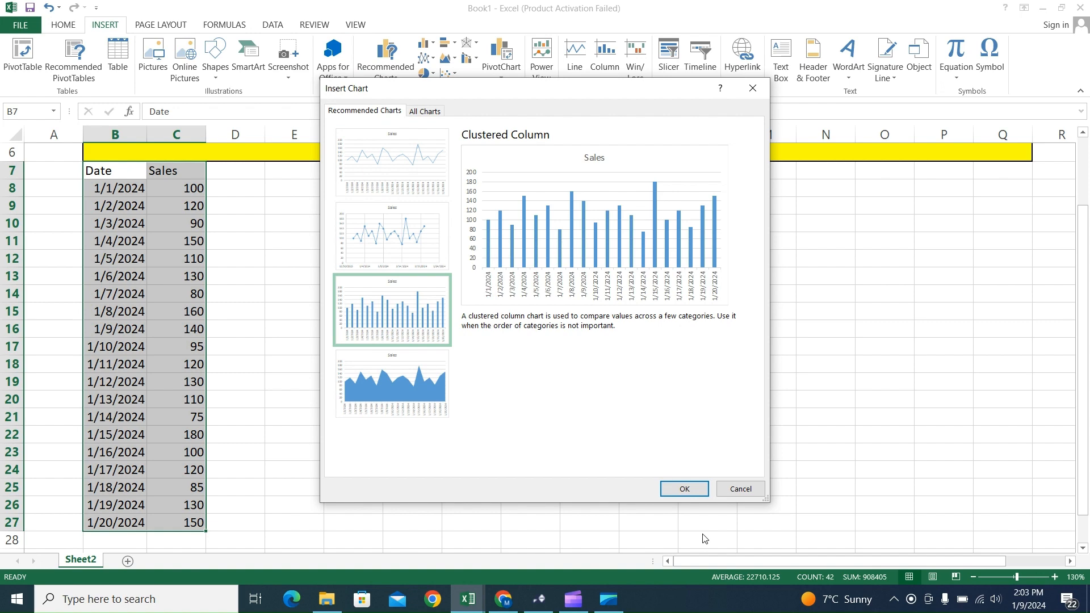
pyautogui.click(684, 489)
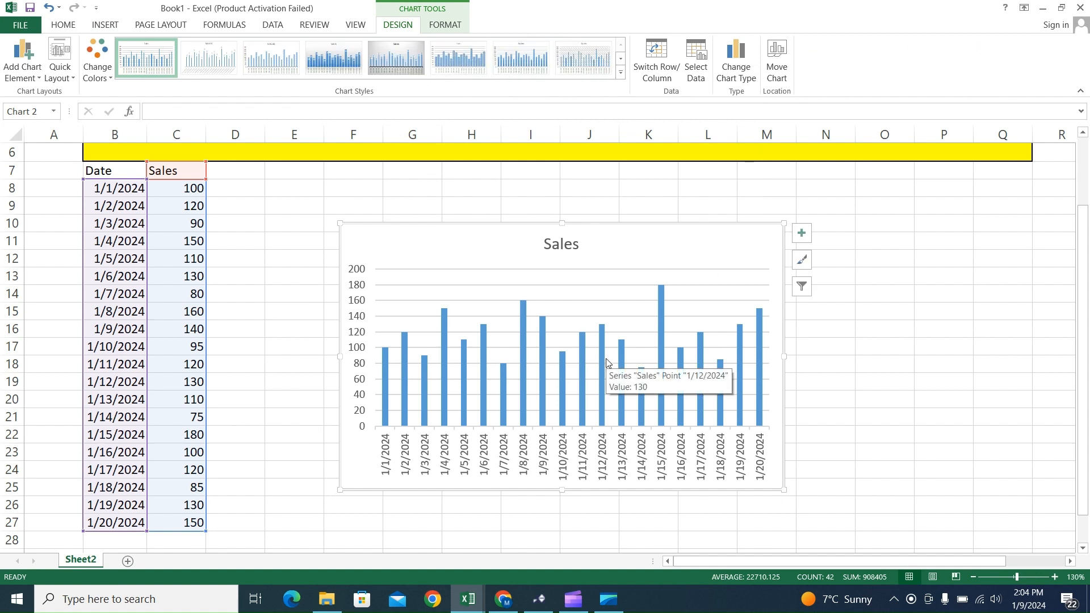
pyautogui.moveTo(467, 238); pyautogui.dragTo(464, 222)
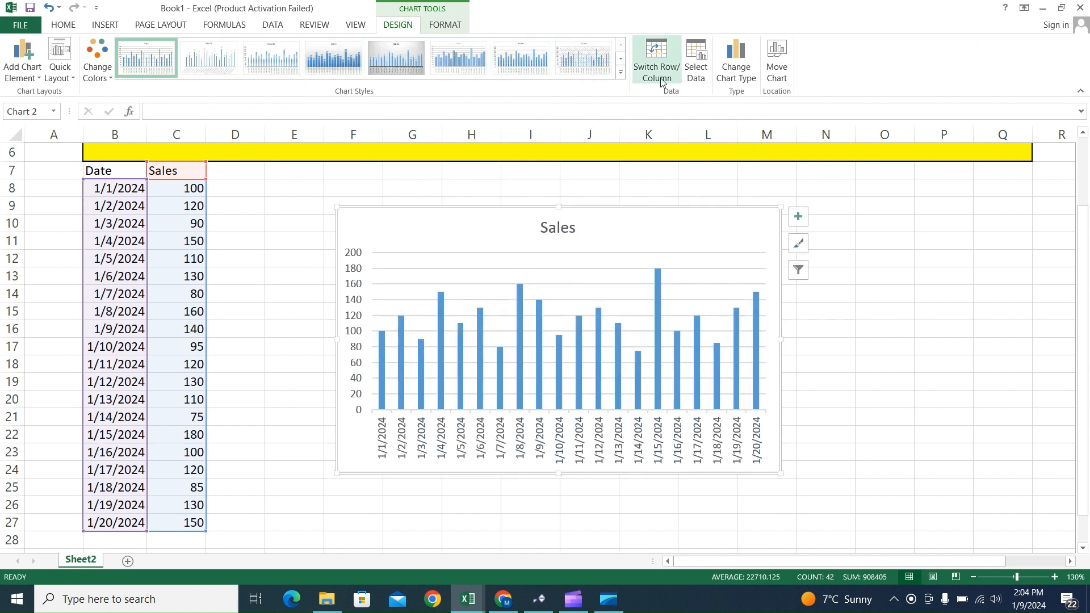
pyautogui.click(621, 73)
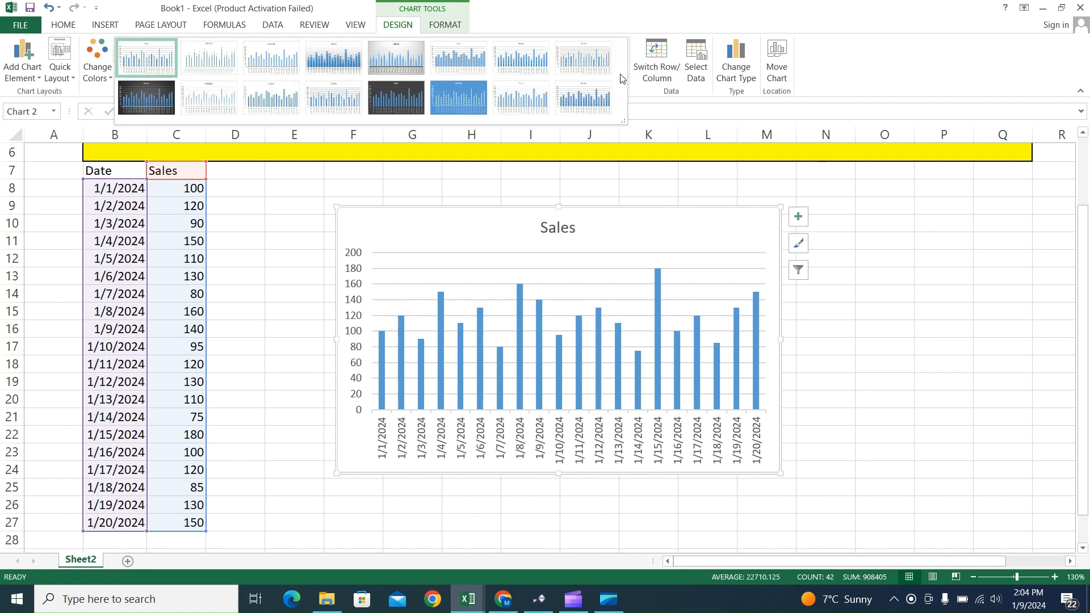
pyautogui.click(714, 239)
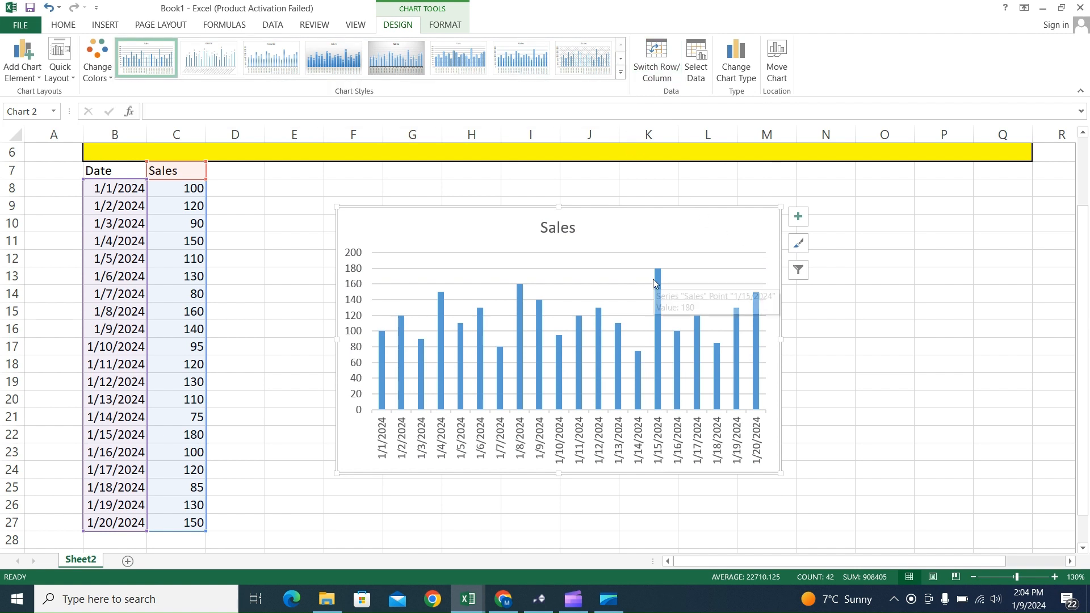
pyautogui.click(449, 446)
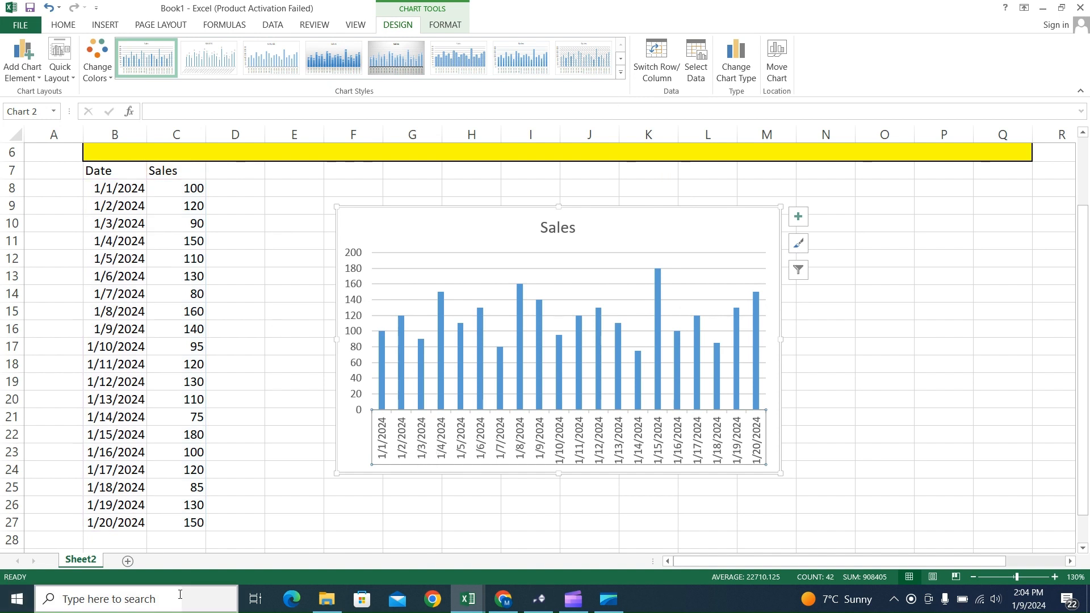
# - Add filters to the Date and Sales headers of the data range B7:C27
pyautogui.click(63, 26)
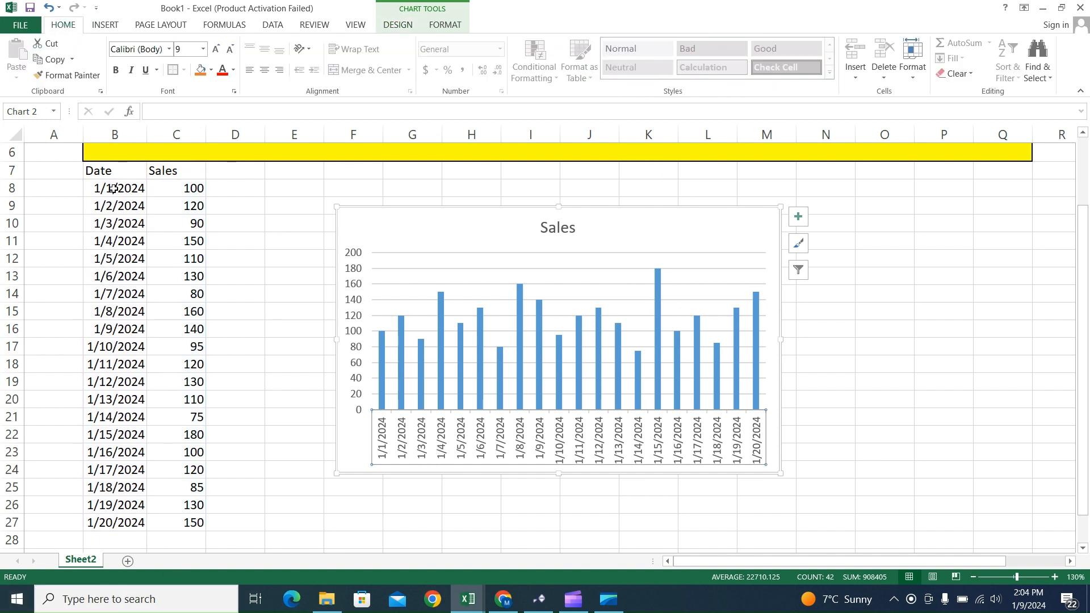
pyautogui.moveTo(121, 176); pyautogui.dragTo(188, 528)
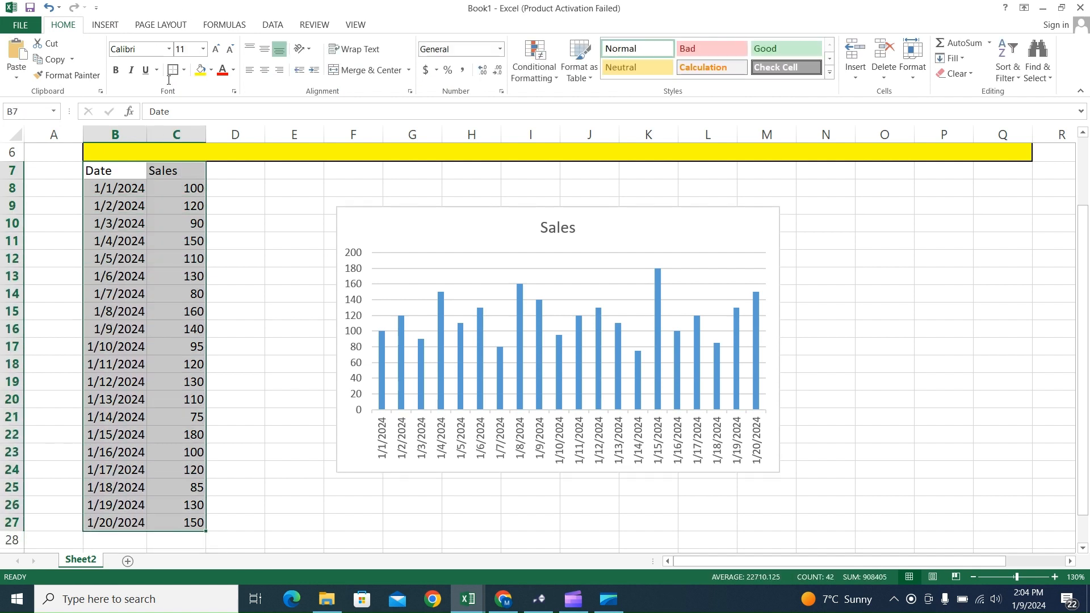
pyautogui.click(272, 25)
pyautogui.click(354, 57)
pyautogui.click(256, 240)
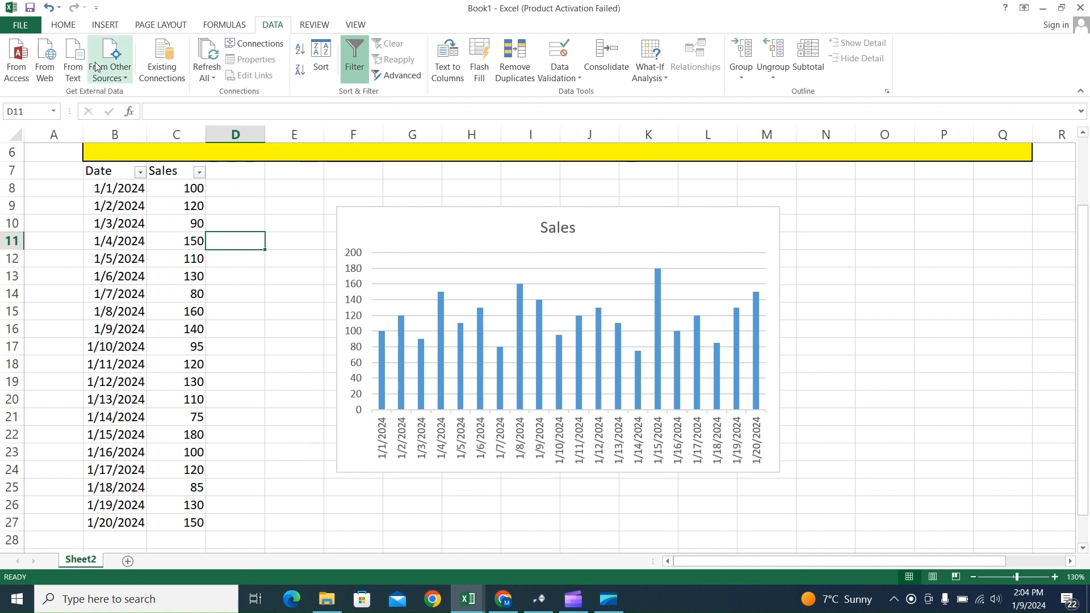
# - In the Date column's filter, deselect all of 2024 and include only January 03 and 07
pyautogui.click(140, 172)
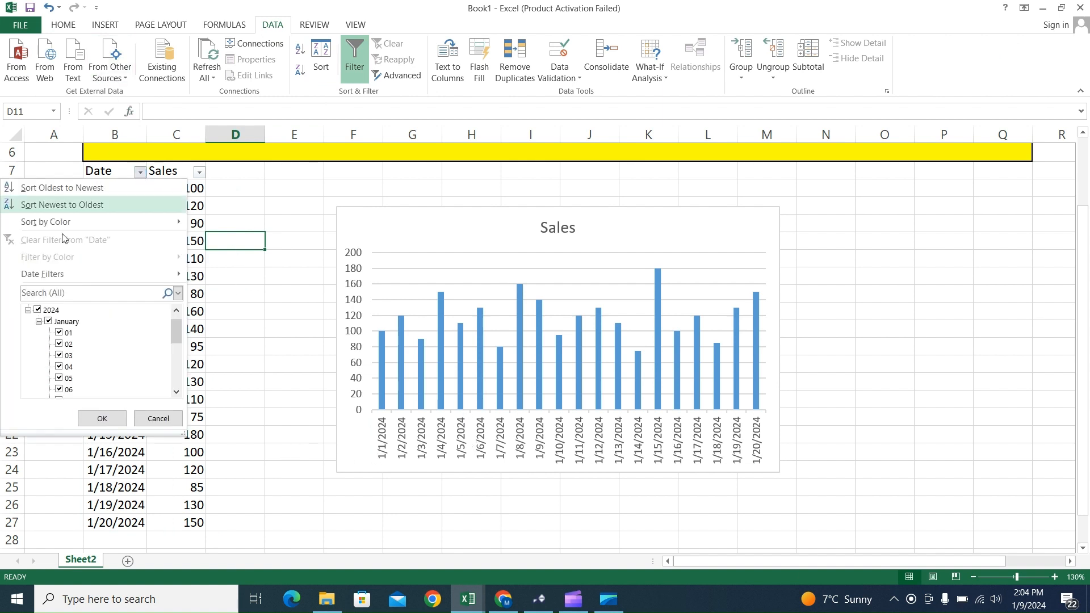
pyautogui.click(38, 310)
pyautogui.click(64, 359)
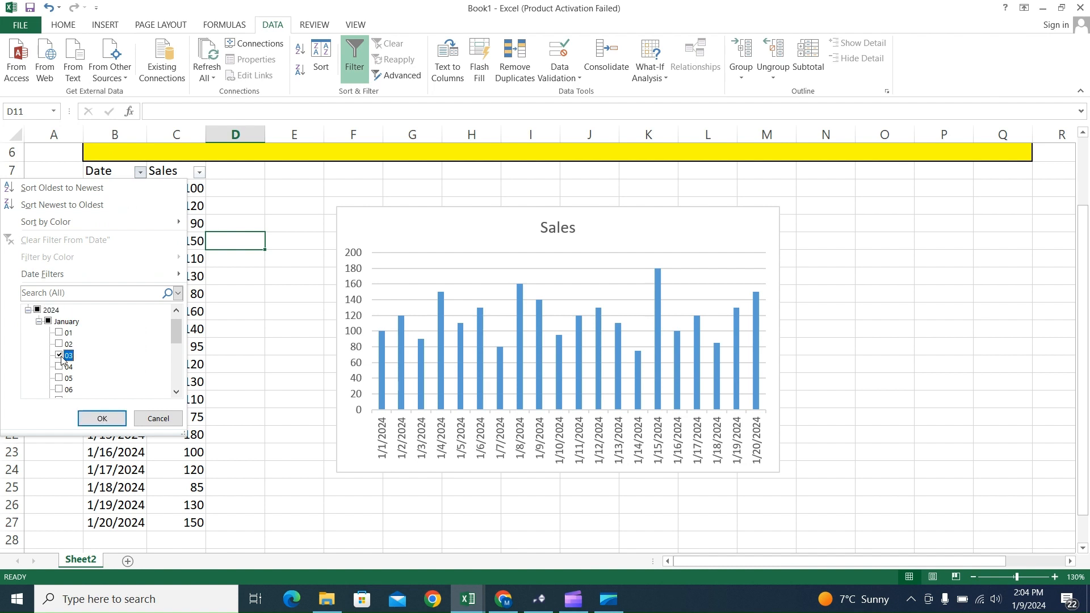
pyautogui.click(176, 391)
pyautogui.click(177, 391)
pyautogui.click(176, 391)
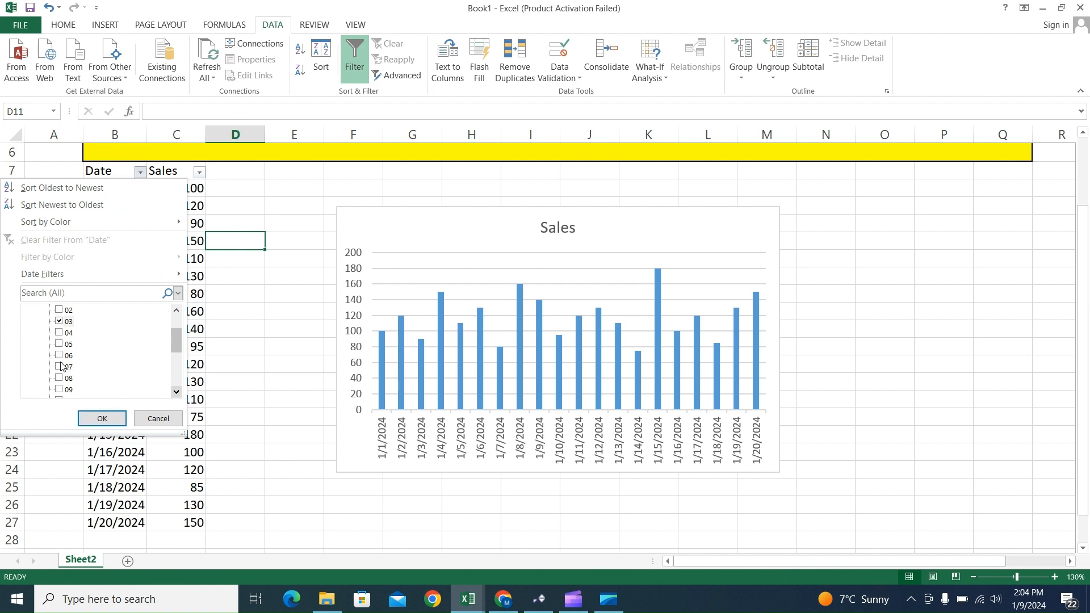
pyautogui.click(59, 368)
# - Include January 10, 12 and 15 as well and apply the Date filter
pyautogui.click(177, 392)
pyautogui.click(176, 392)
pyautogui.click(59, 378)
pyautogui.click(176, 392)
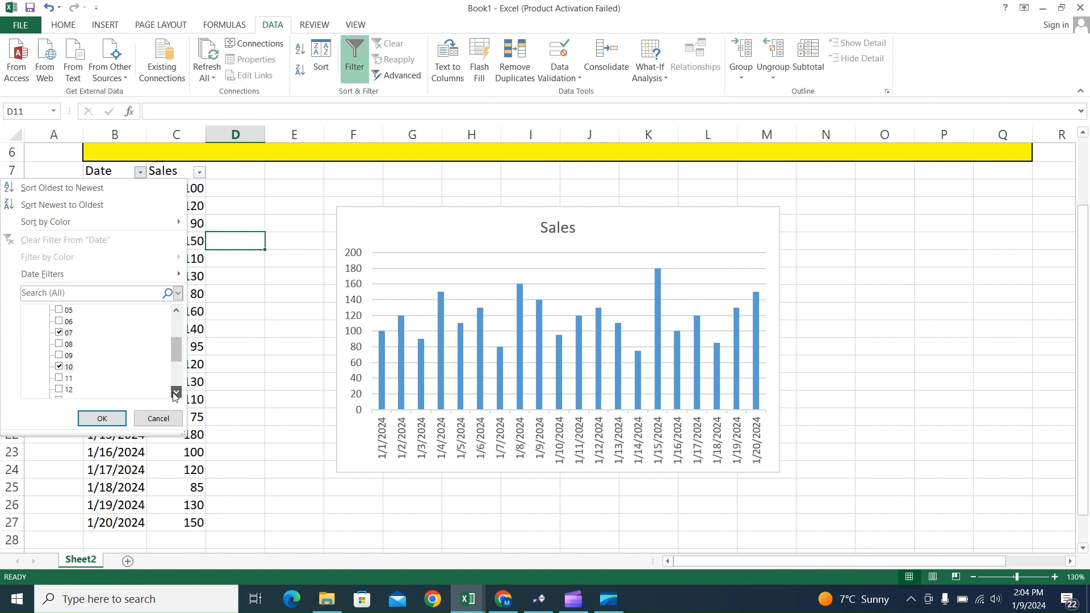
pyautogui.click(177, 392)
pyautogui.click(59, 378)
pyautogui.click(176, 392)
pyautogui.click(176, 392)
pyautogui.click(58, 389)
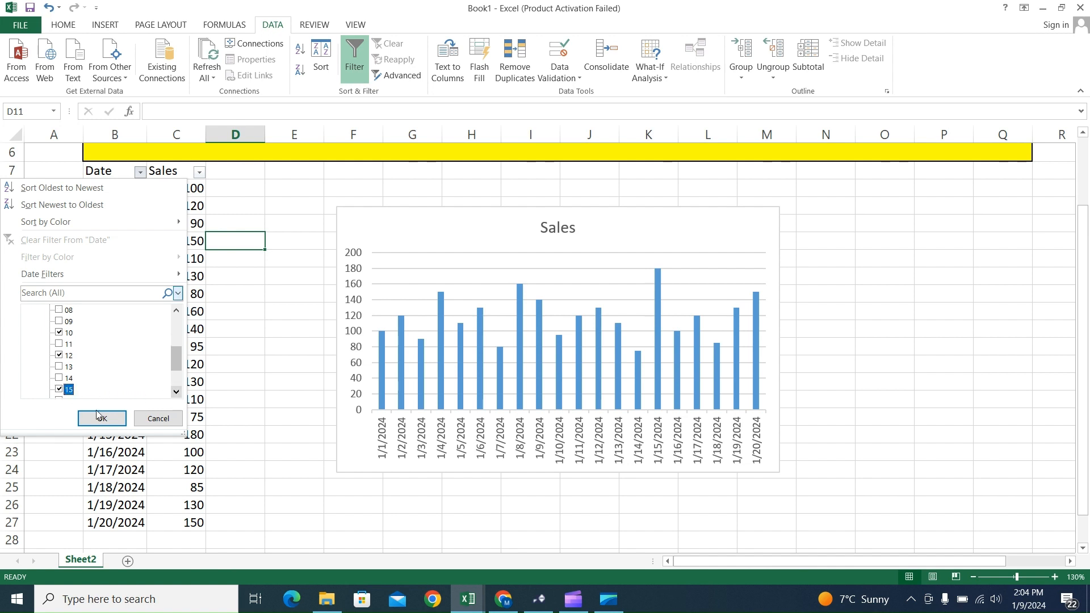
pyautogui.click(102, 419)
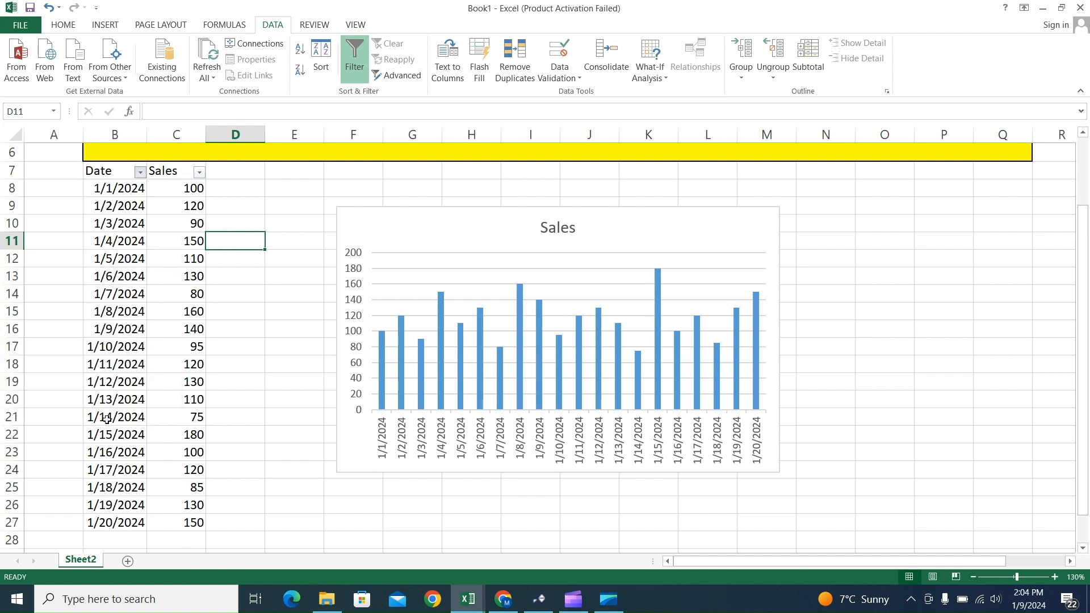
# - Enlarge the Sales chart by extending its lower edge to row 36 and widening it to the right
pyautogui.click(531, 209)
pyautogui.moveTo(560, 268); pyautogui.dragTo(567, 363)
pyautogui.moveTo(779, 271); pyautogui.dragTo(840, 271)
pyautogui.moveTo(589, 363); pyautogui.dragTo(590, 423)
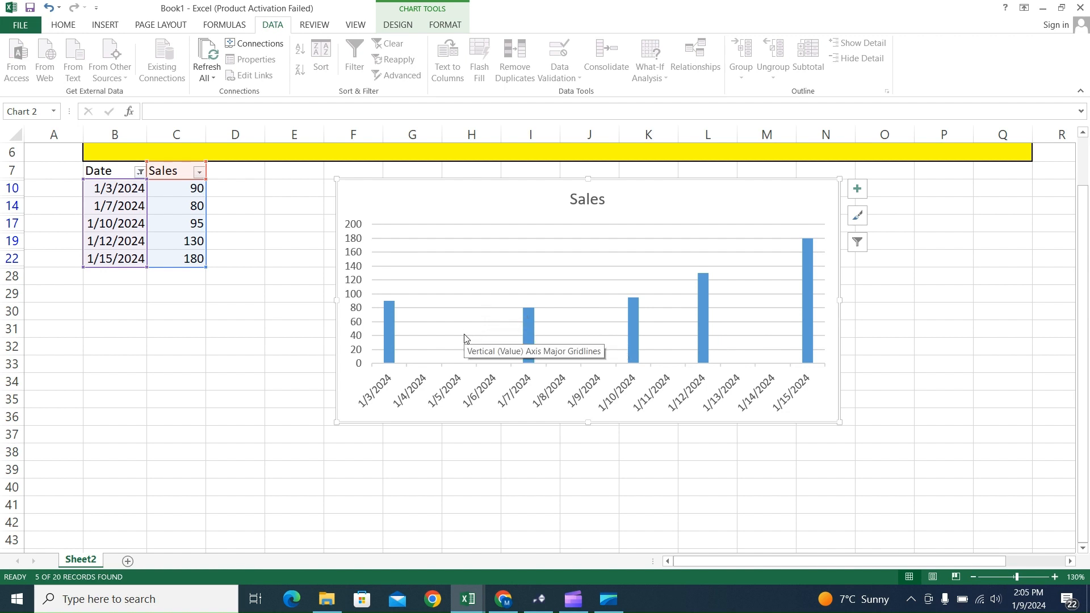
pyautogui.moveTo(387, 355)
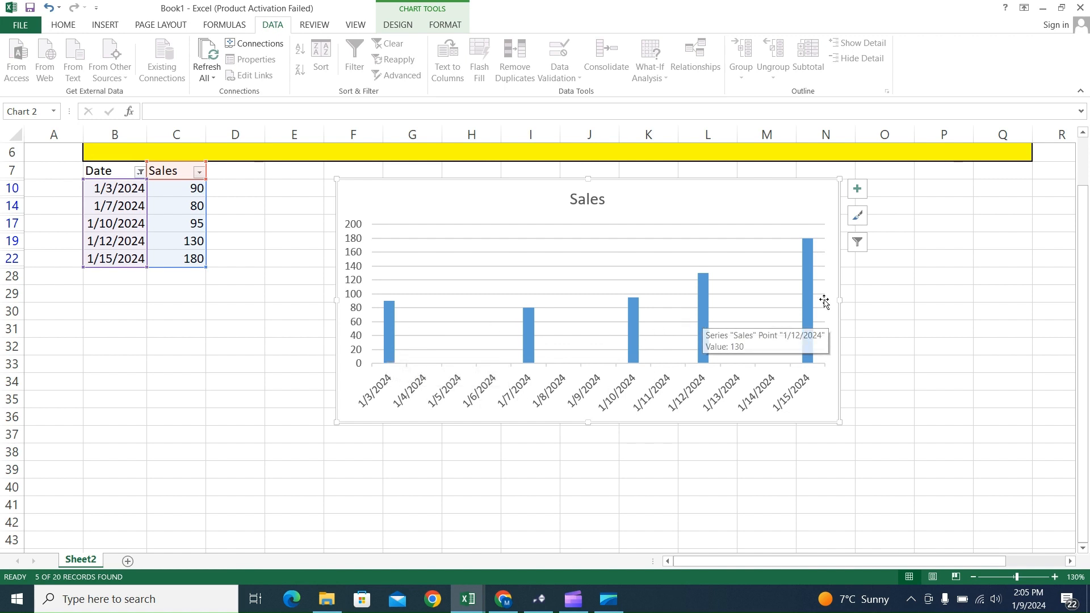
# - Reselect all 2024 dates in the Date column's filter to unhide the hidden rows
pyautogui.click(140, 172)
pyautogui.click(39, 310)
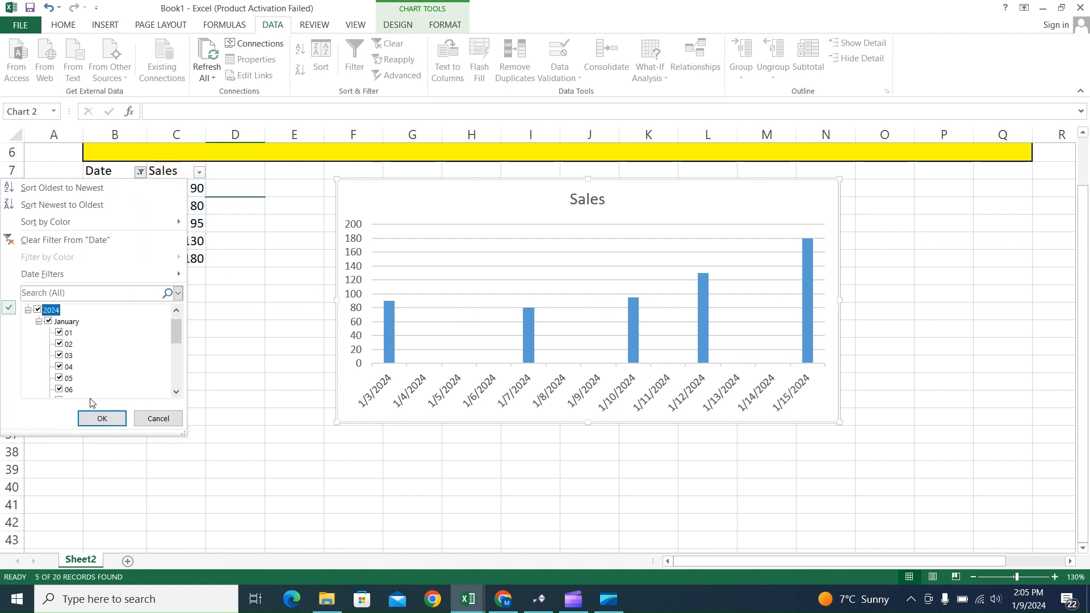
pyautogui.click(102, 418)
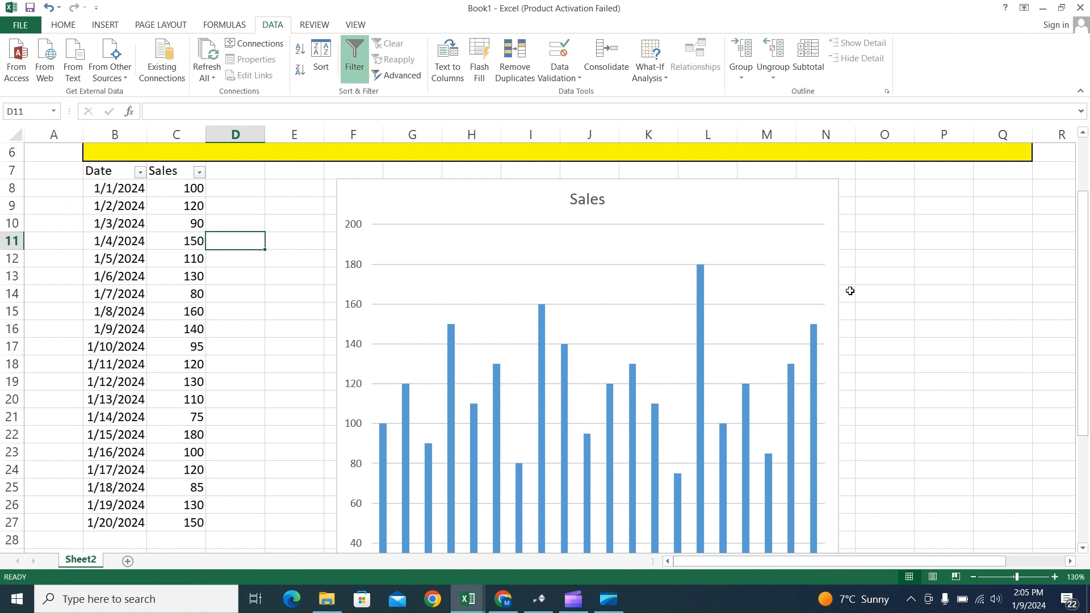
# - Change the Sales chart's horizontal date axis type to Text axis in the Format Axis options
pyautogui.scroll(-4, 732, 348)
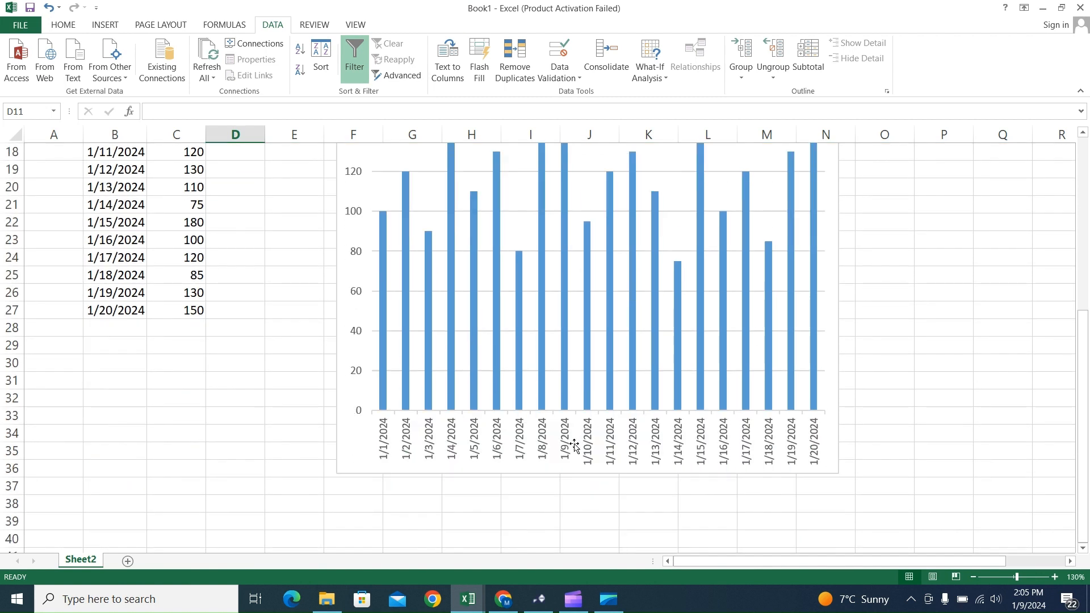
pyautogui.click(574, 446)
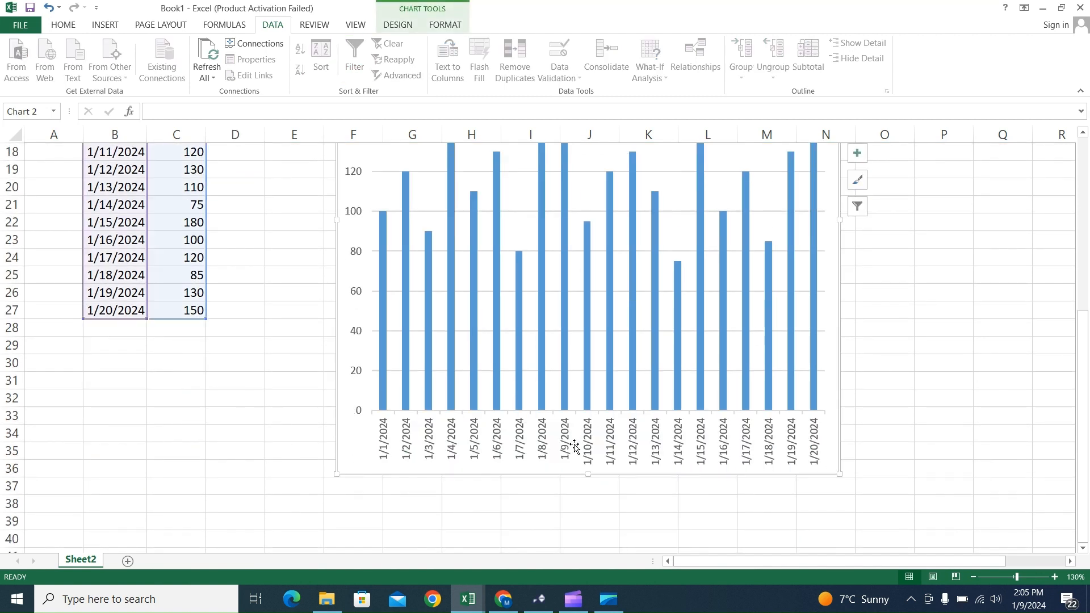
pyautogui.doubleClick(574, 446)
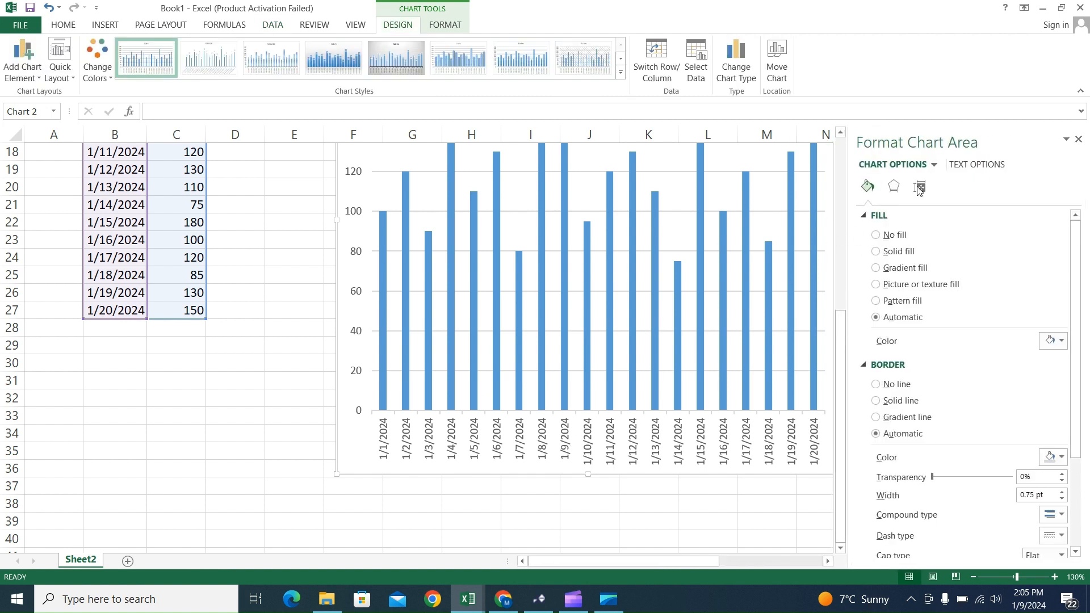
pyautogui.rightClick(571, 446)
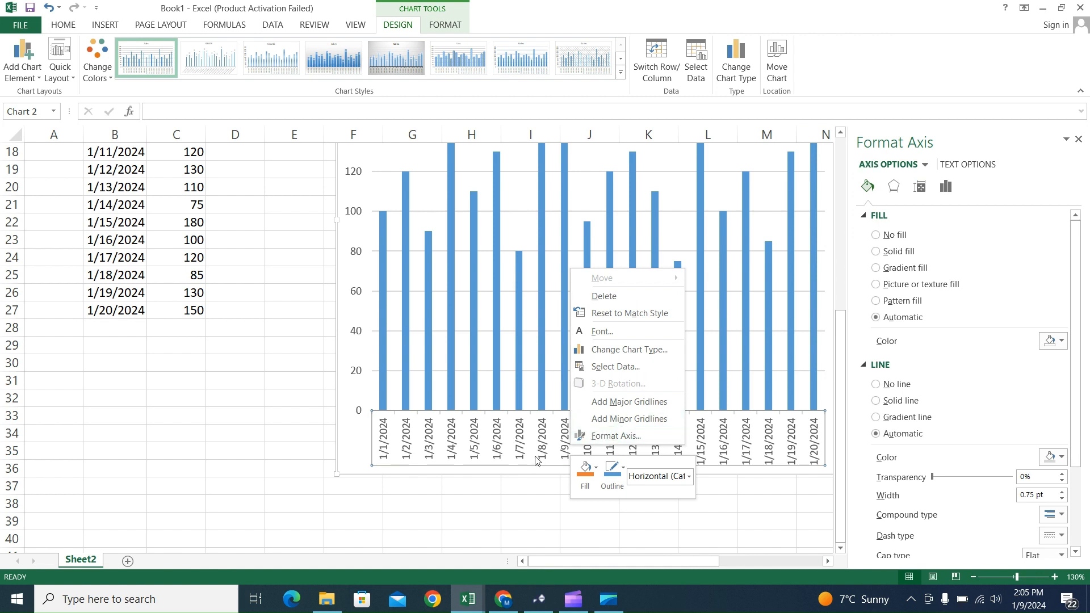
pyautogui.click(605, 437)
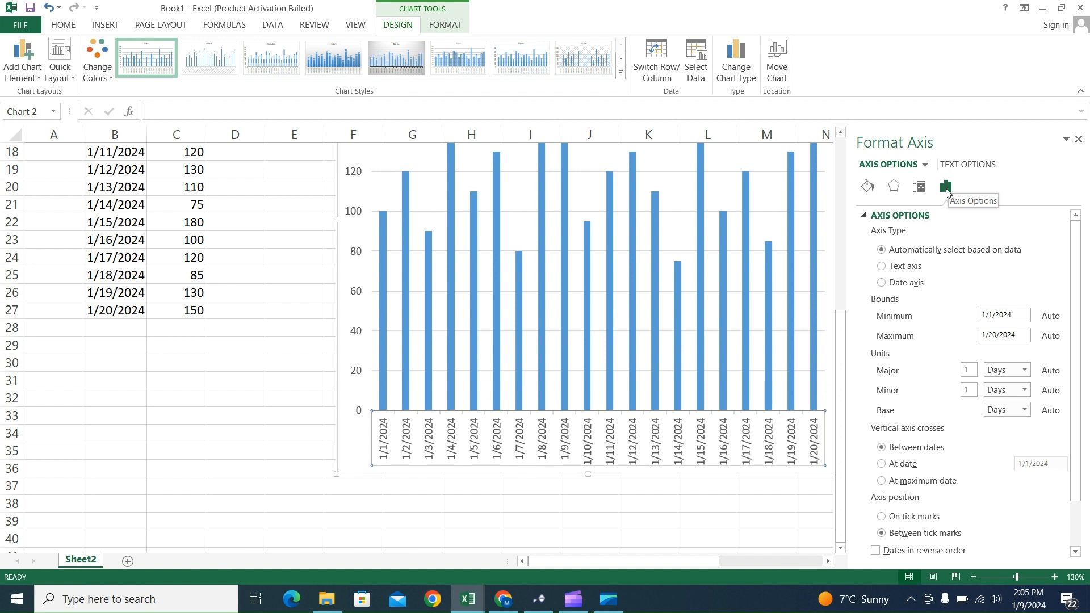
pyautogui.click(870, 191)
pyautogui.click(893, 192)
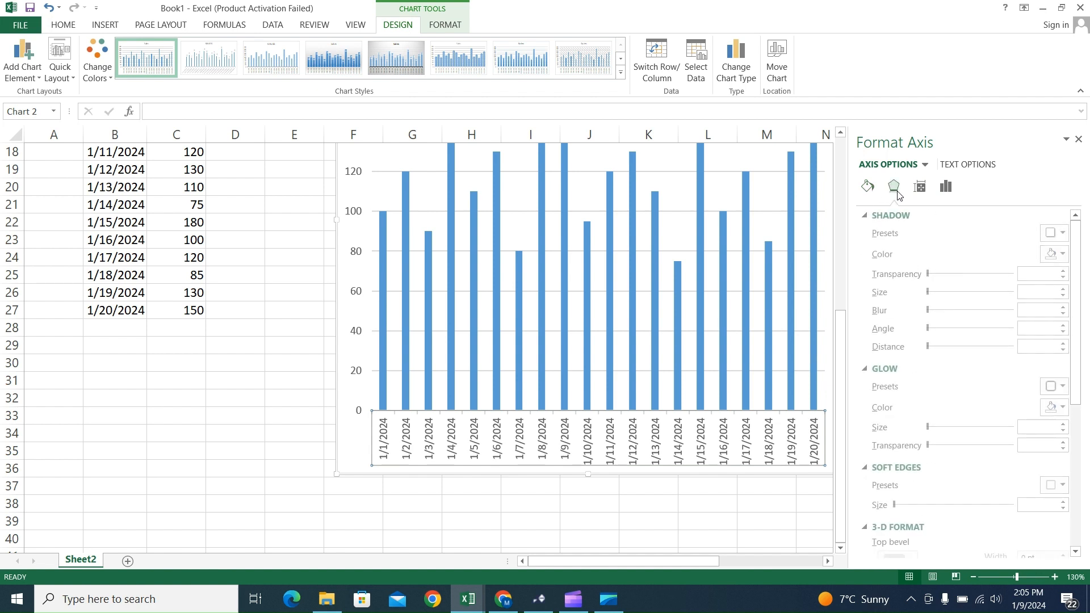
pyautogui.click(920, 193)
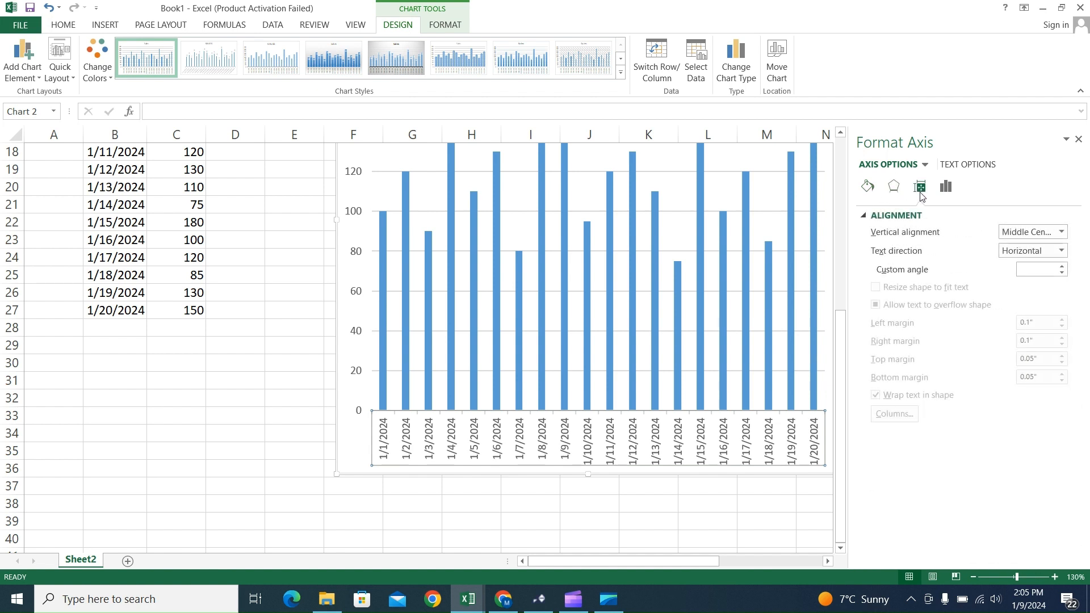
pyautogui.click(946, 191)
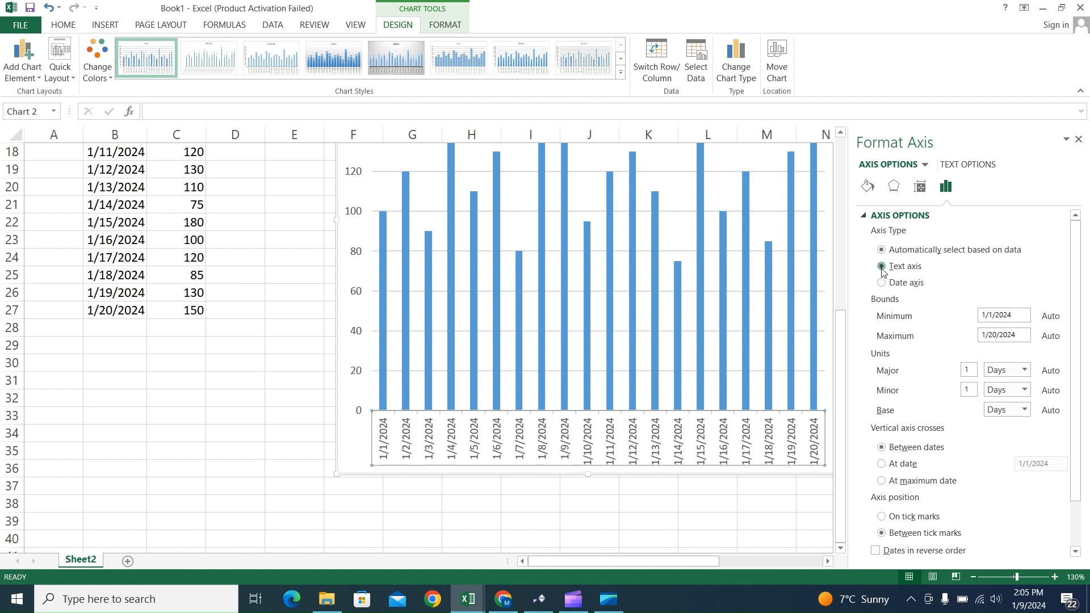
pyautogui.click(881, 267)
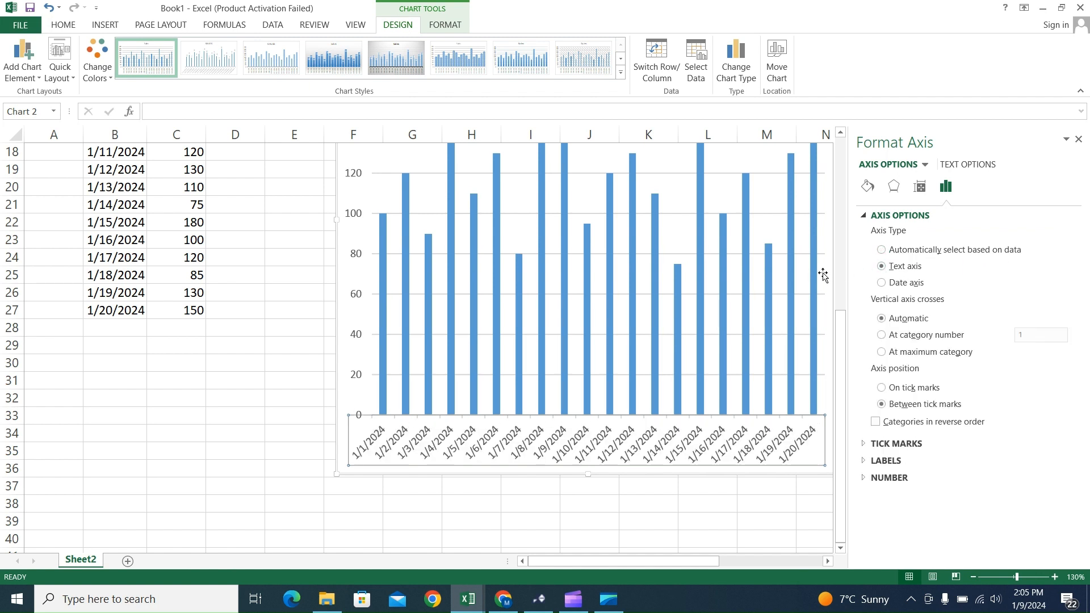
pyautogui.click(1078, 139)
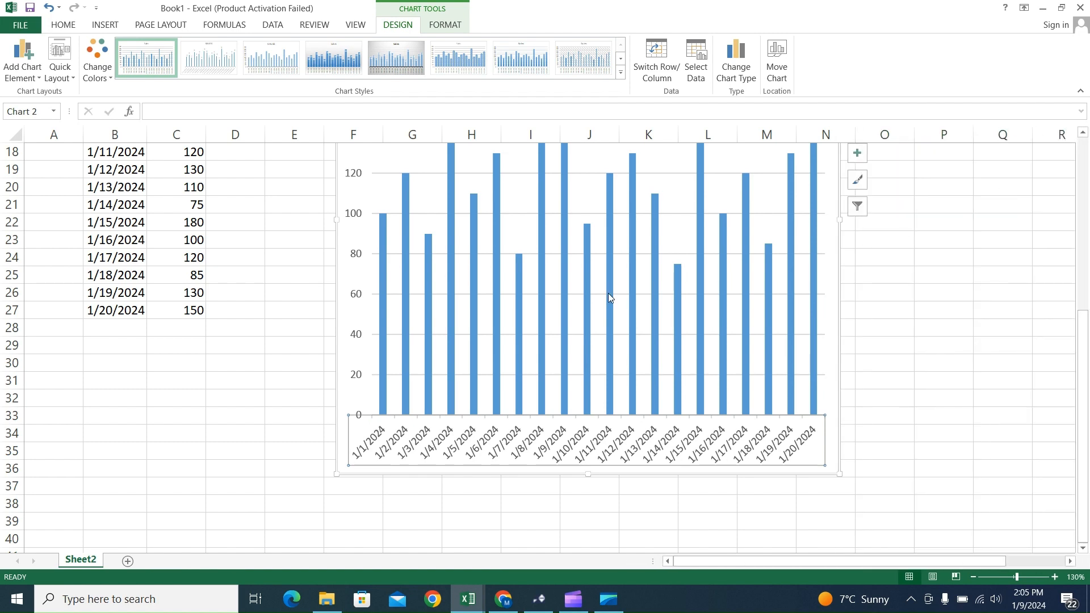
# - Widen the Sales chart to column P and shorten it so its lower edge sits in row 24
pyautogui.scroll(3, 607, 292)
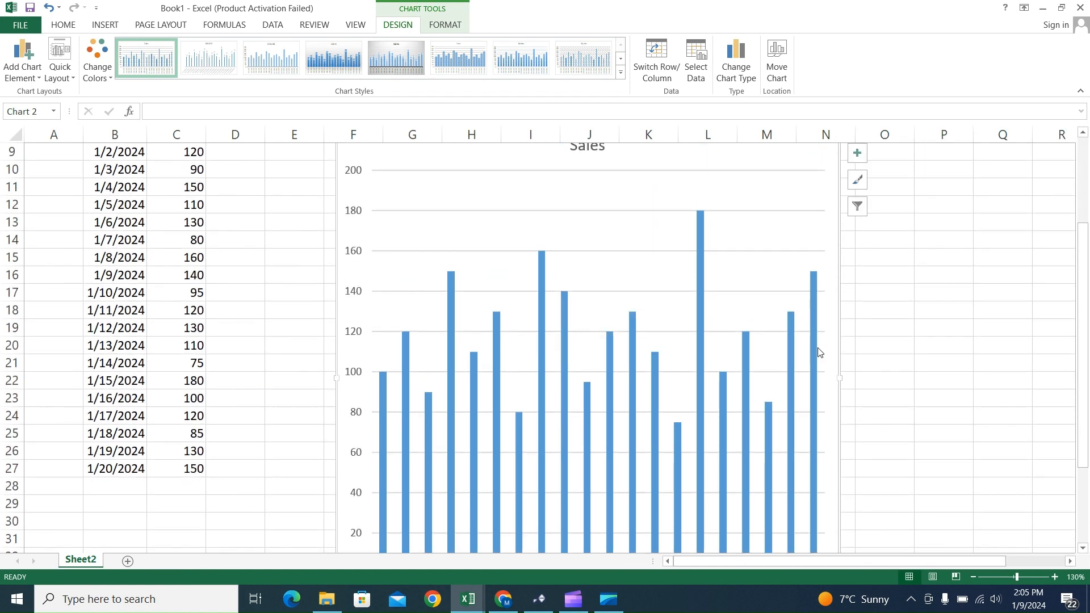
pyautogui.moveTo(840, 379); pyautogui.dragTo(931, 364)
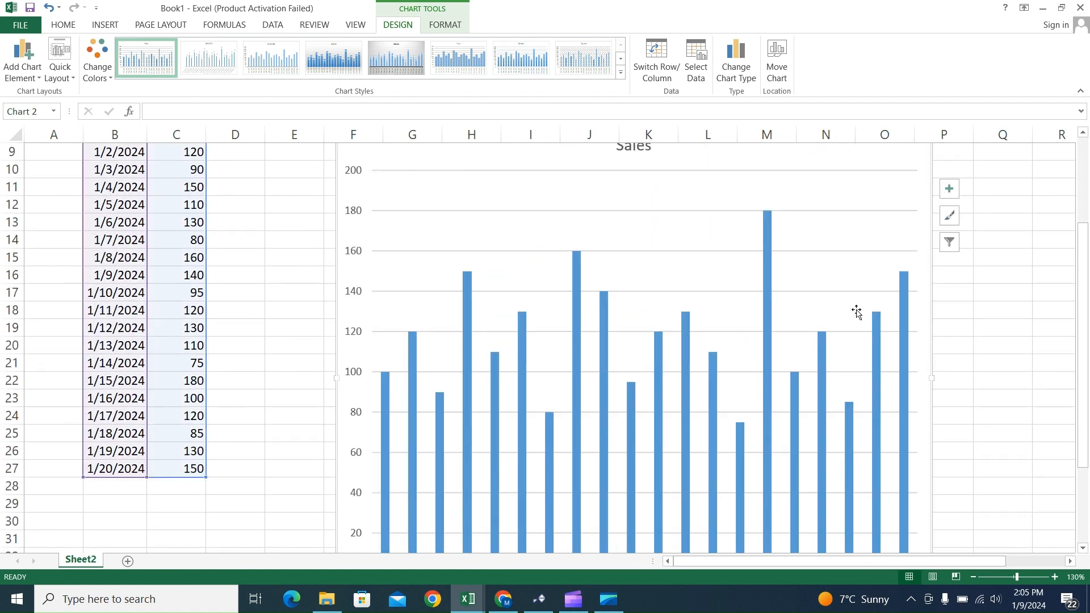
pyautogui.scroll(3, 846, 314)
pyautogui.scroll(-6, 516, 411)
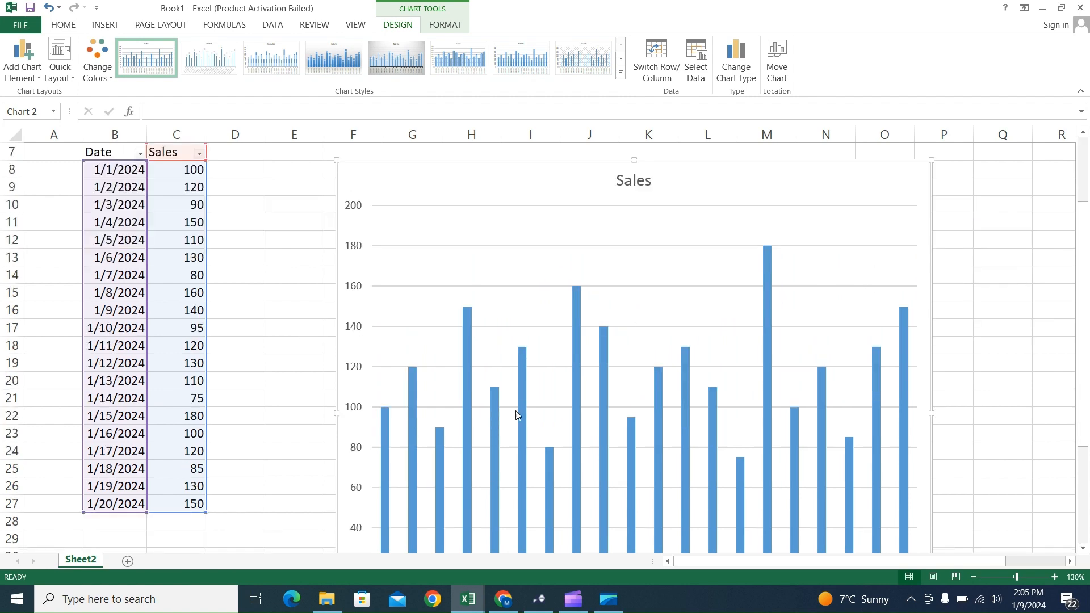
pyautogui.moveTo(633, 456); pyautogui.dragTo(629, 236)
pyautogui.scroll(1, 669, 319)
pyautogui.scroll(5, 668, 319)
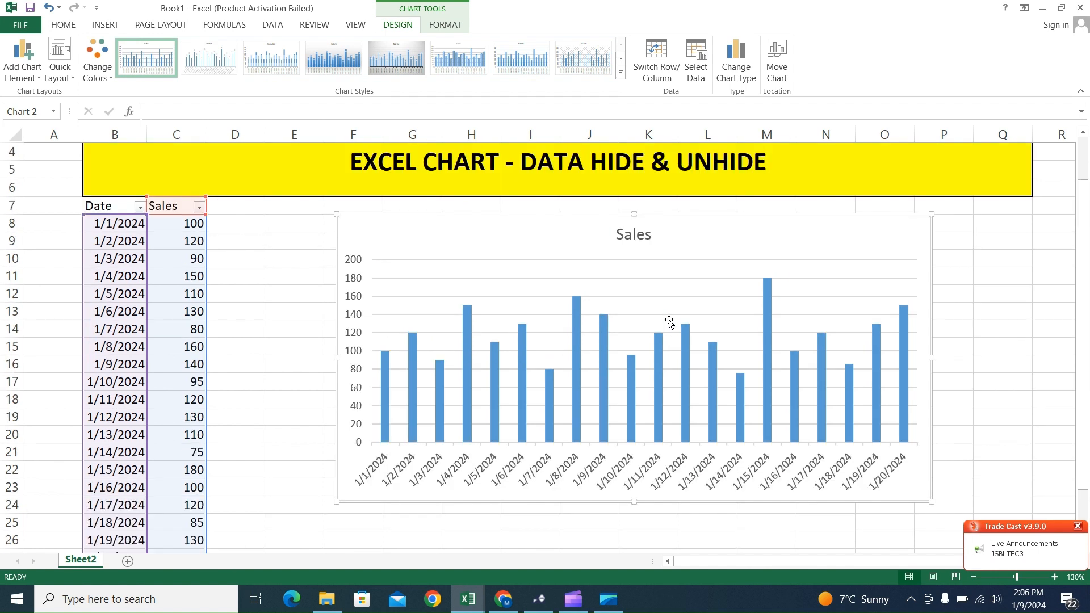
# - In the Date column's filter, deselect all of 2024 and include only January 02 and 04
pyautogui.click(140, 207)
pyautogui.click(37, 345)
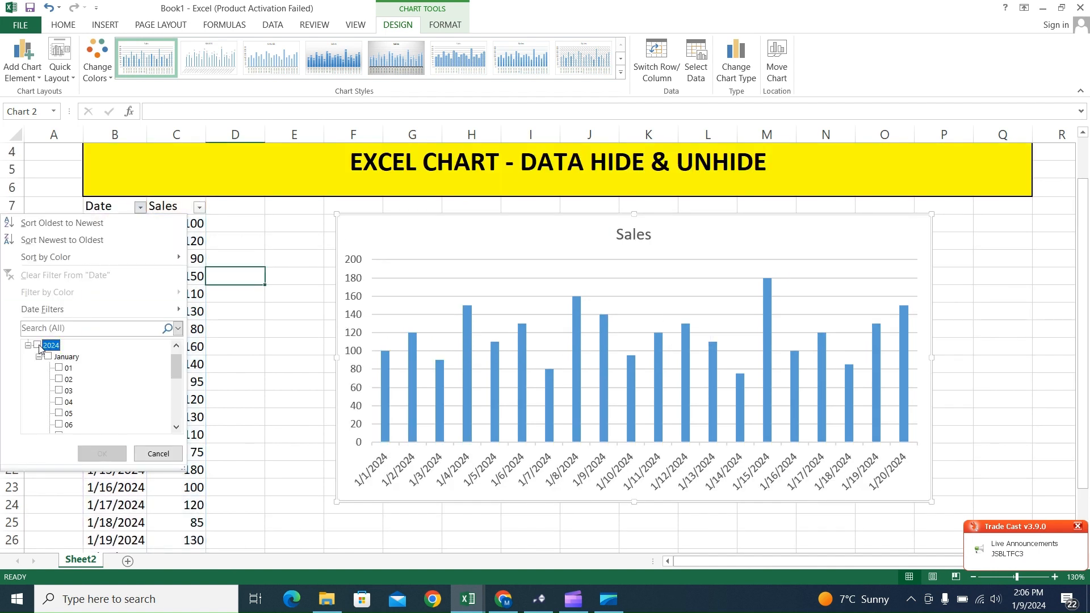
pyautogui.click(59, 379)
pyautogui.click(177, 428)
pyautogui.click(176, 429)
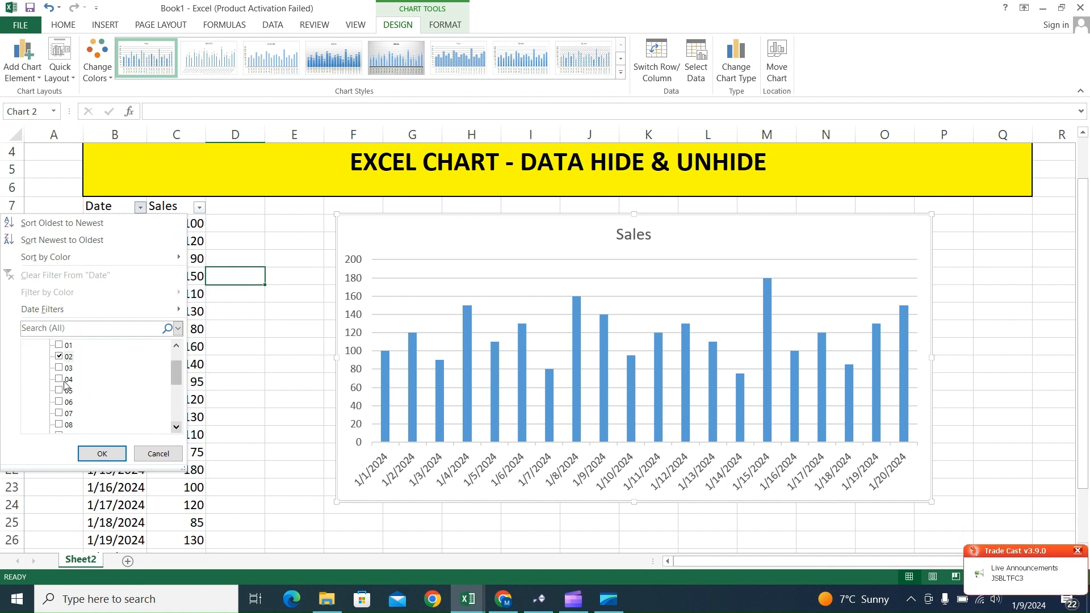
pyautogui.click(59, 379)
# - Include January 07, 11 and 15 as well and apply the Date filter
pyautogui.click(173, 428)
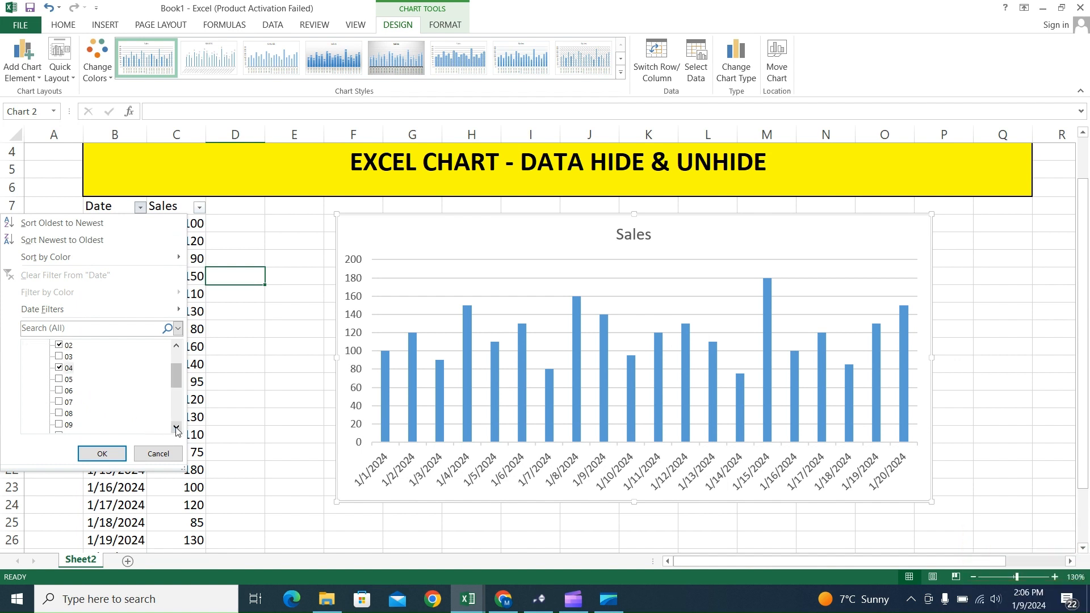
pyautogui.click(172, 428)
pyautogui.click(172, 428)
pyautogui.click(59, 379)
pyautogui.click(59, 425)
pyautogui.click(177, 426)
pyautogui.click(177, 427)
pyautogui.click(177, 426)
pyautogui.click(177, 427)
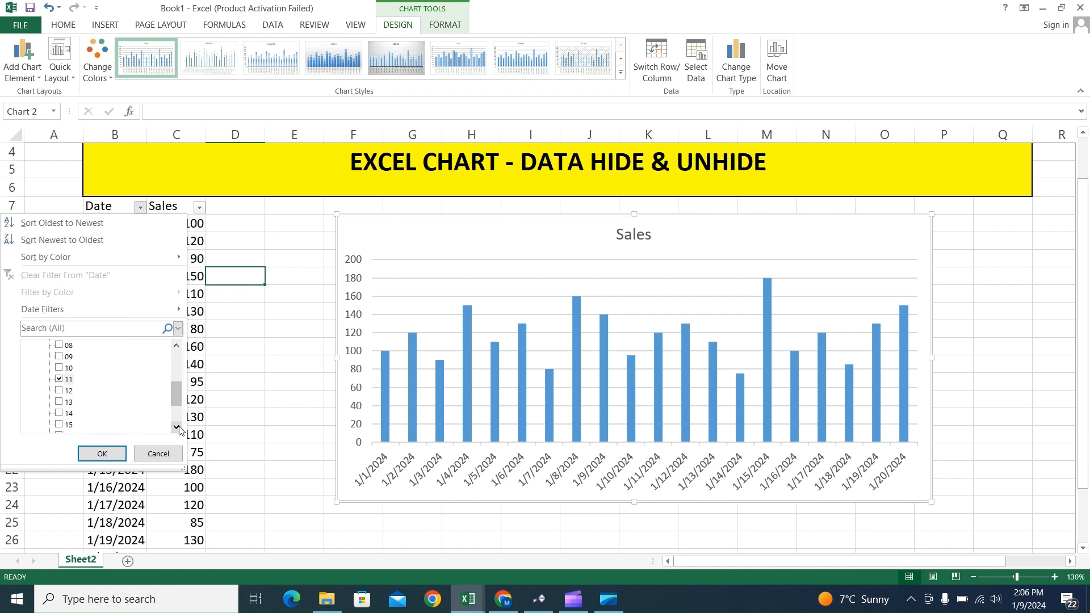
pyautogui.click(59, 425)
pyautogui.click(102, 453)
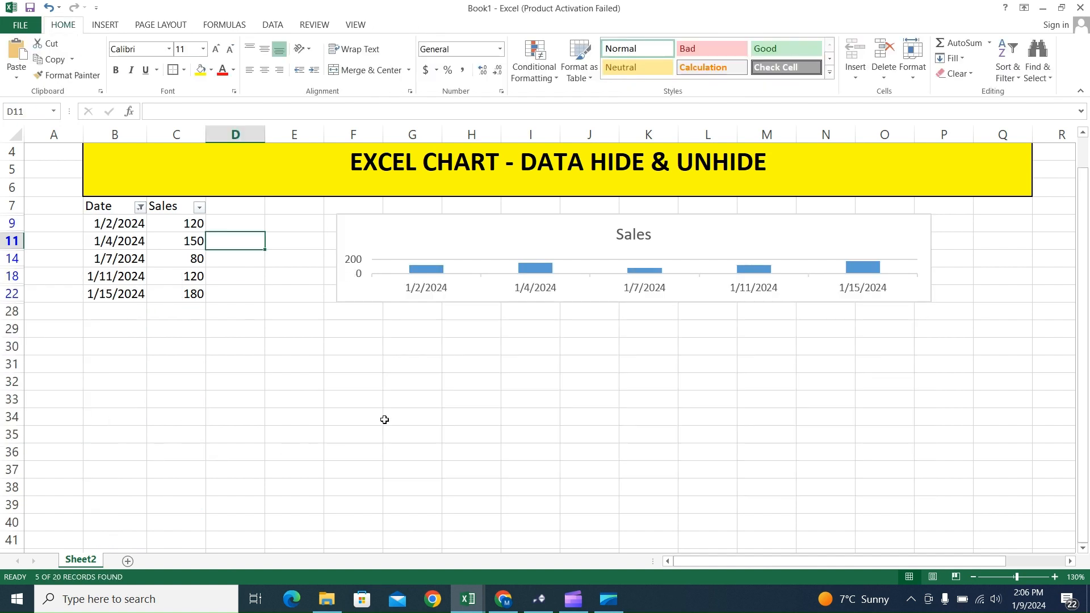
# - Make the Sales chart taller by extending its lower edge to row 32
pyautogui.scroll(1, 607, 406)
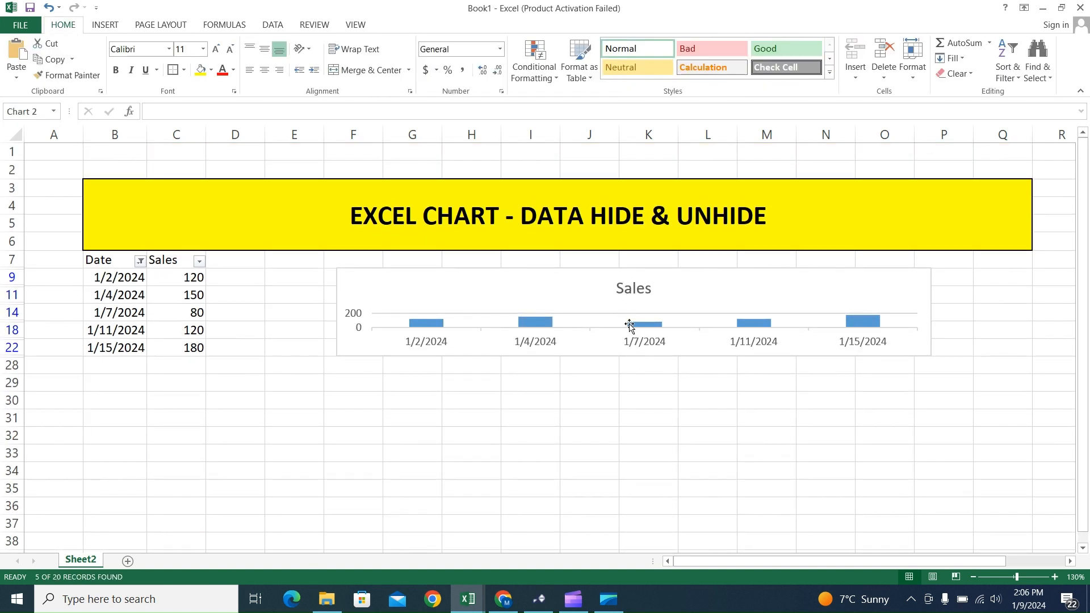
pyautogui.click(637, 356)
pyautogui.moveTo(635, 356); pyautogui.dragTo(635, 432)
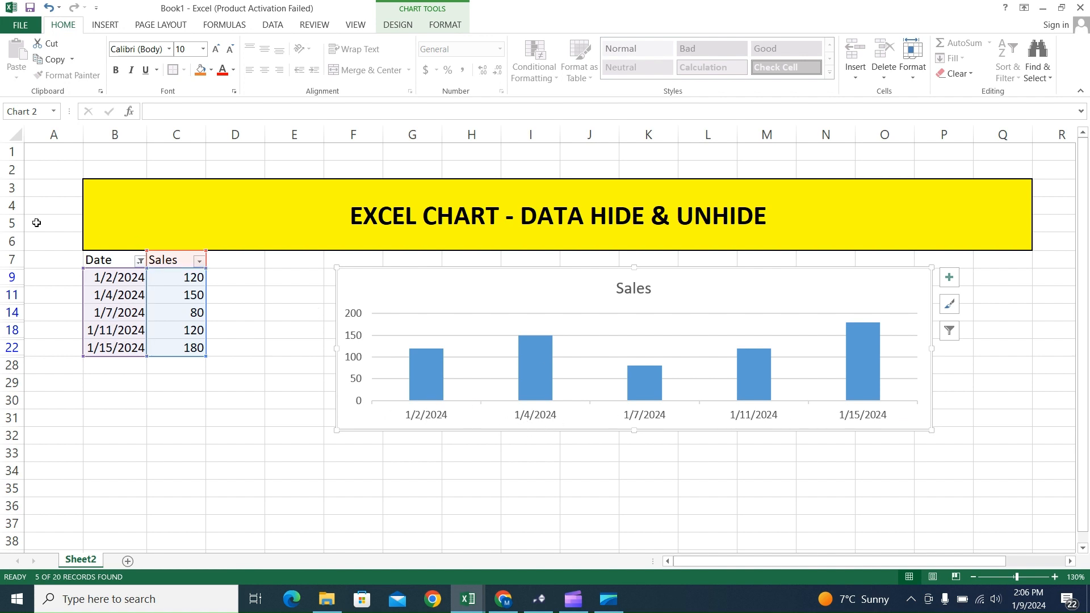
# - Add January 06 to the dates shown by the Date column's filter
pyautogui.click(140, 261)
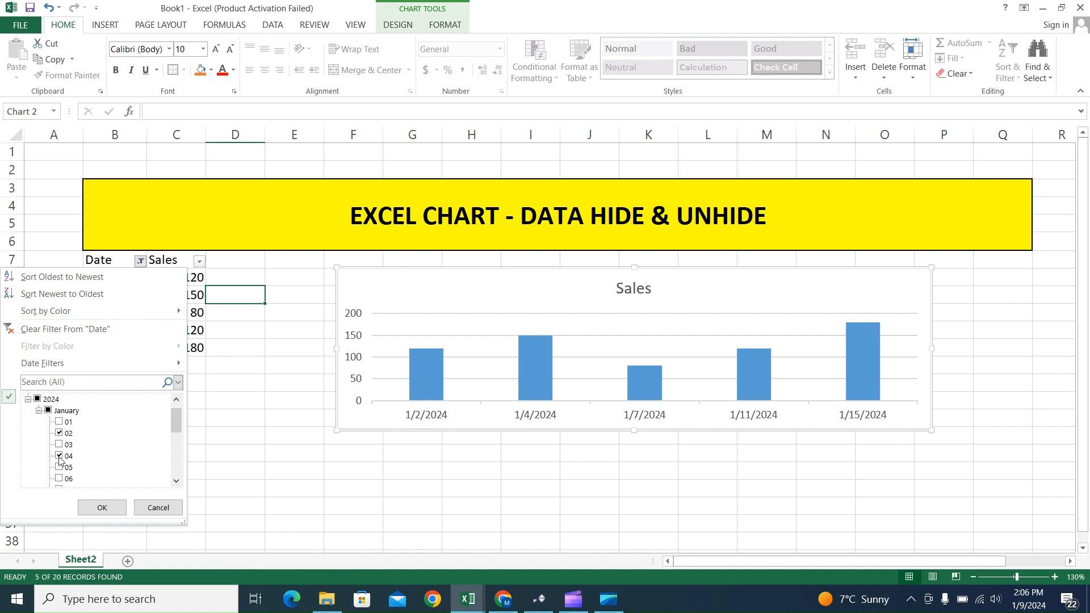
pyautogui.click(59, 479)
pyautogui.click(102, 508)
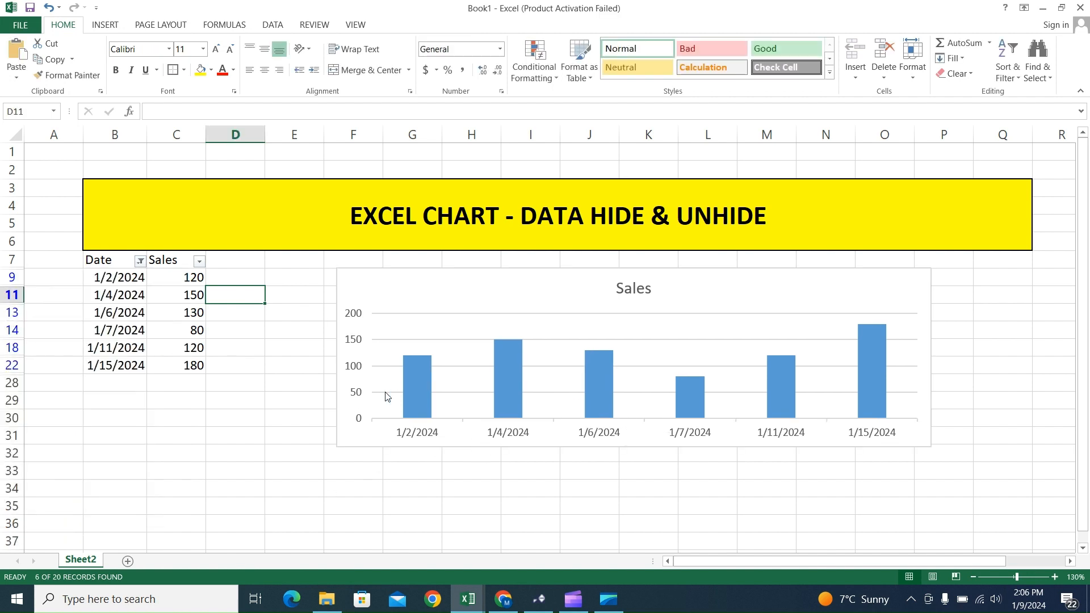
# - Reselect all 2024 dates in the Date column's filter to unhide every filtered row
pyautogui.click(141, 261)
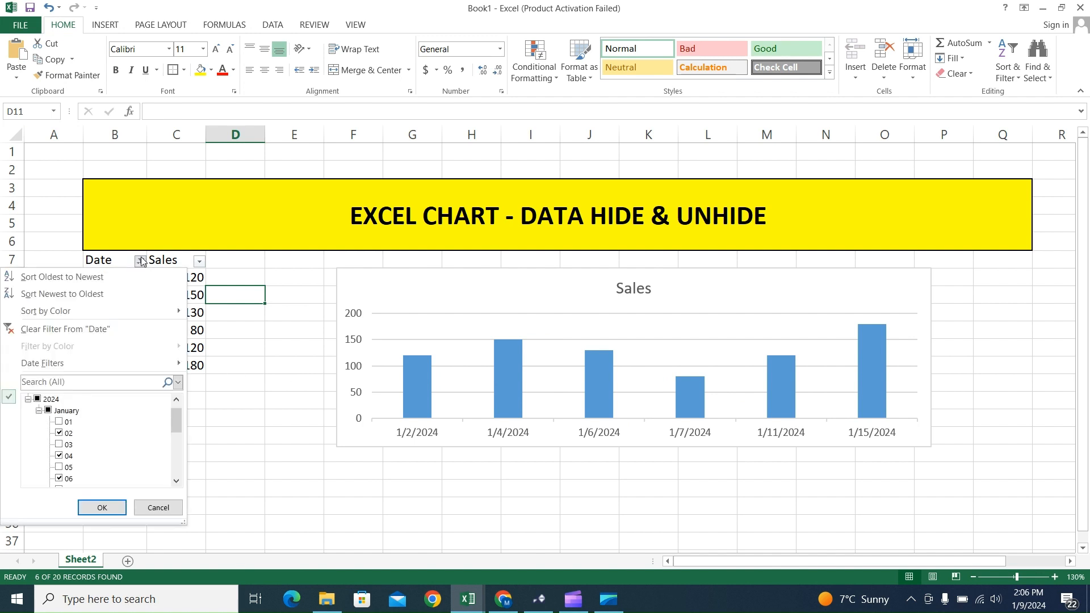
pyautogui.click(50, 399)
pyautogui.click(102, 507)
# - Shorten the Sales chart by raising its lower edge to the bottom of row 24
pyautogui.scroll(-2, 127, 446)
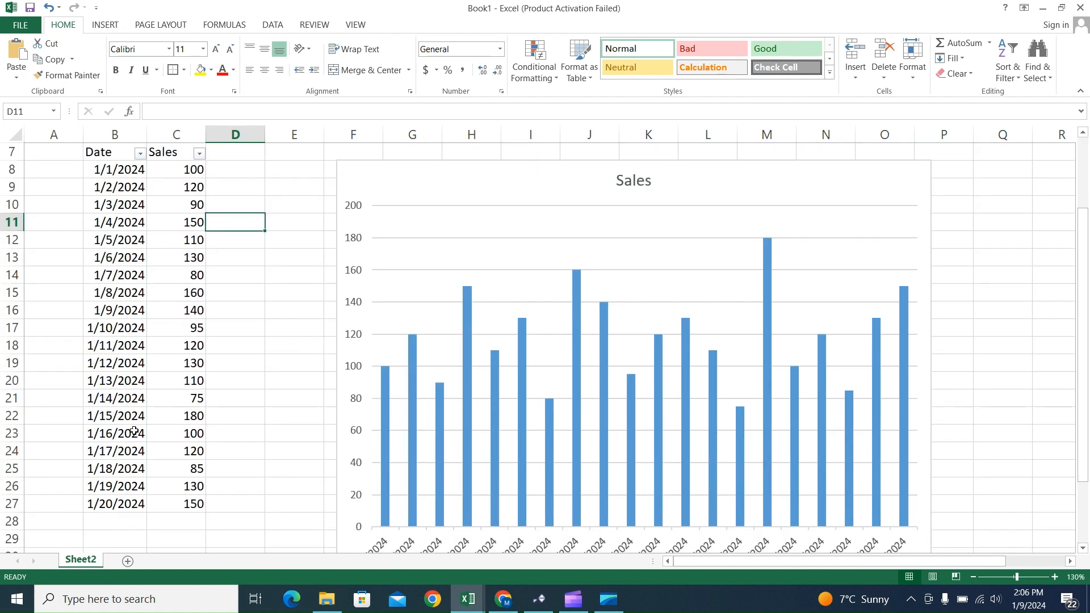
pyautogui.scroll(2, 260, 453)
pyautogui.scroll(-1, 448, 510)
pyautogui.scroll(-3, 603, 505)
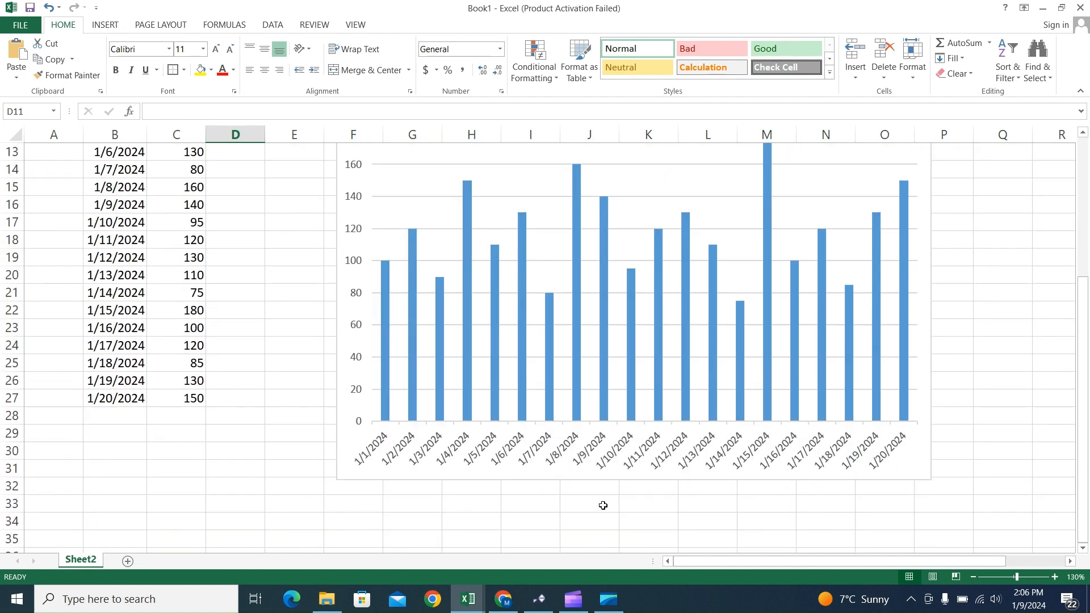
pyautogui.click(639, 400)
pyautogui.moveTo(635, 483); pyautogui.dragTo(637, 353)
pyautogui.scroll(3, 32, 419)
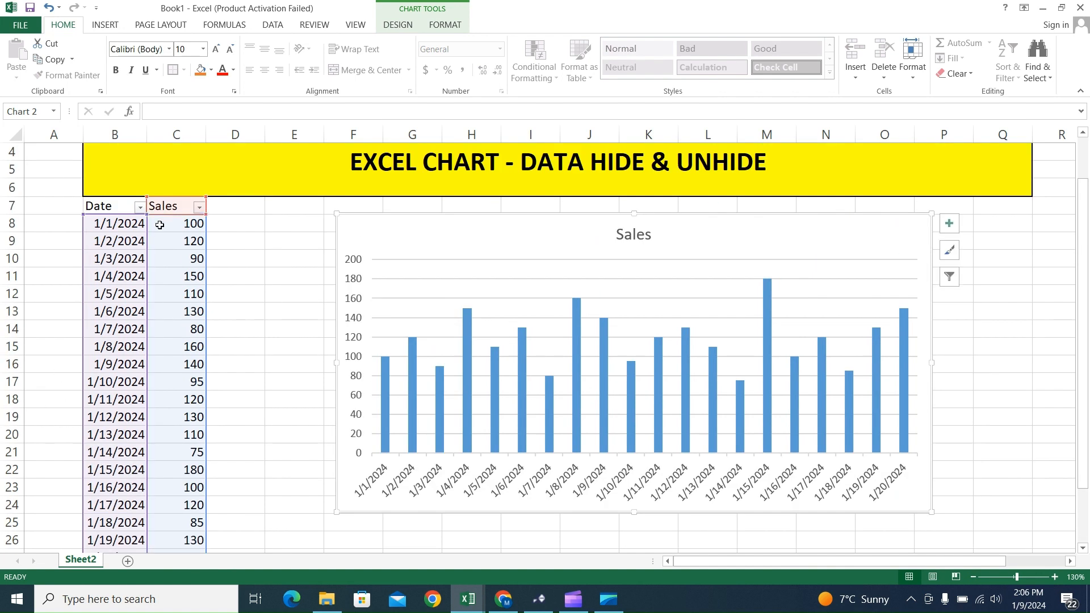
# - Hide rows 11 to 13, containing the sales for 1/4/2024 to 1/6/2024
pyautogui.click(8, 276)
pyautogui.moveTo(5, 277); pyautogui.dragTo(11, 311)
pyautogui.rightClick(12, 291)
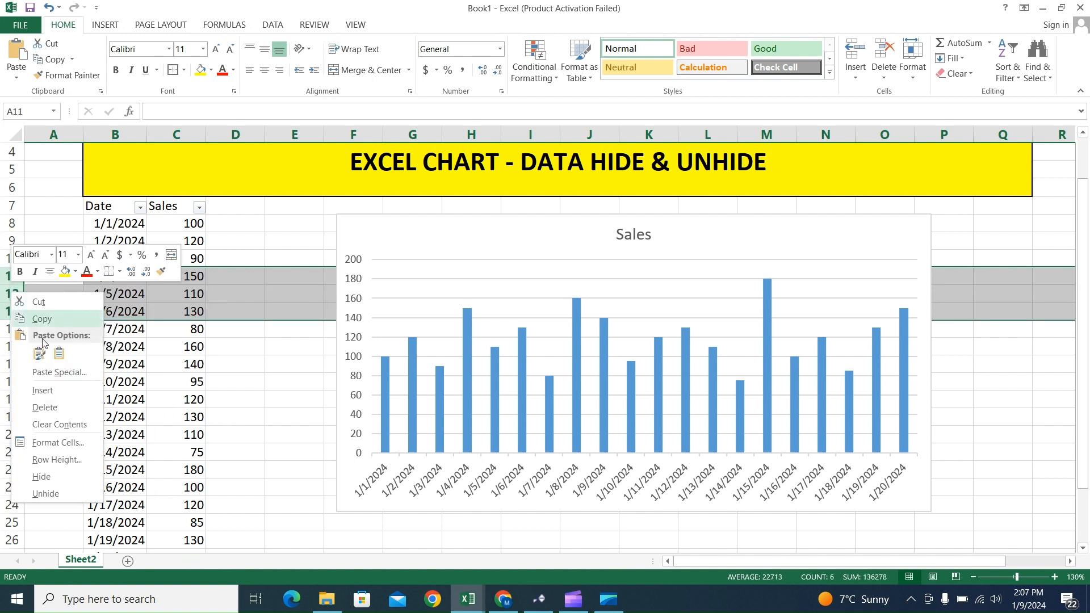
pyautogui.click(41, 476)
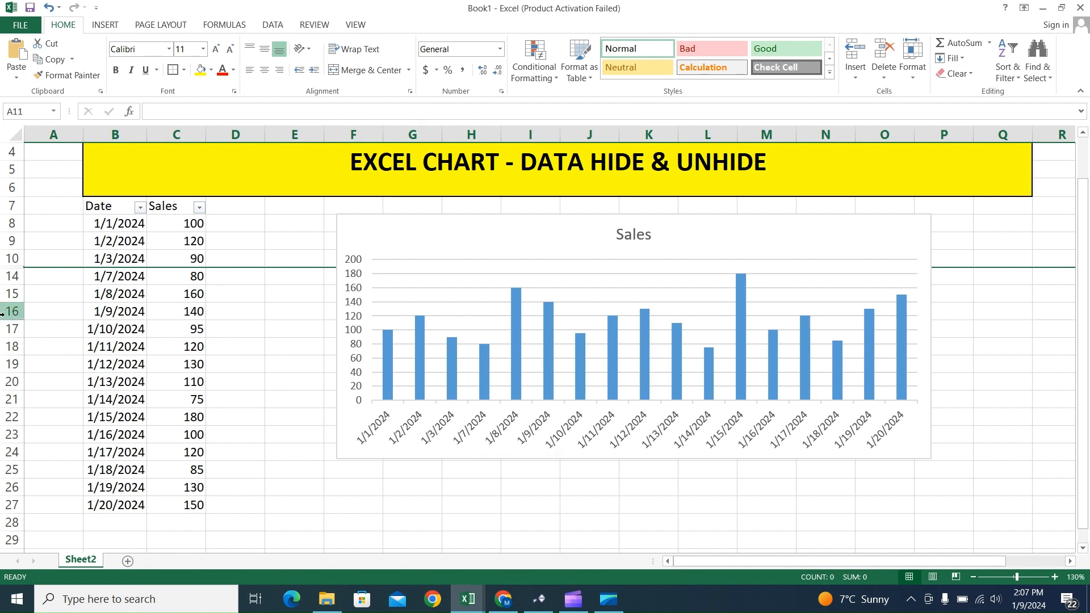
# - Hide rows 19 to 21, containing the sales for 1/12/2024 to 1/14/2024
pyautogui.moveTo(8, 364); pyautogui.dragTo(8, 401)
pyautogui.rightClick(14, 369)
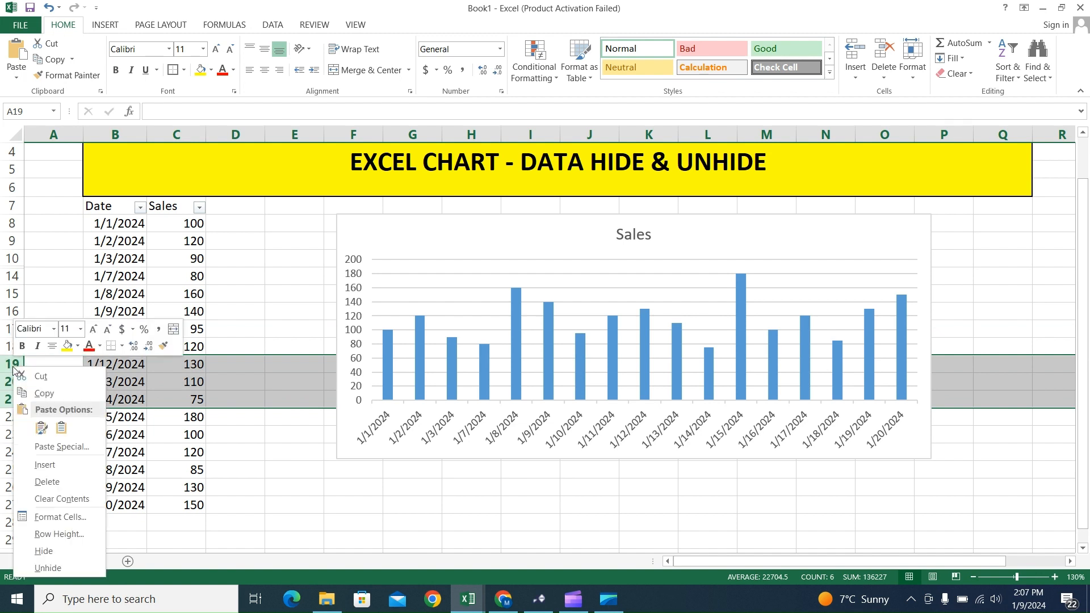
pyautogui.click(44, 550)
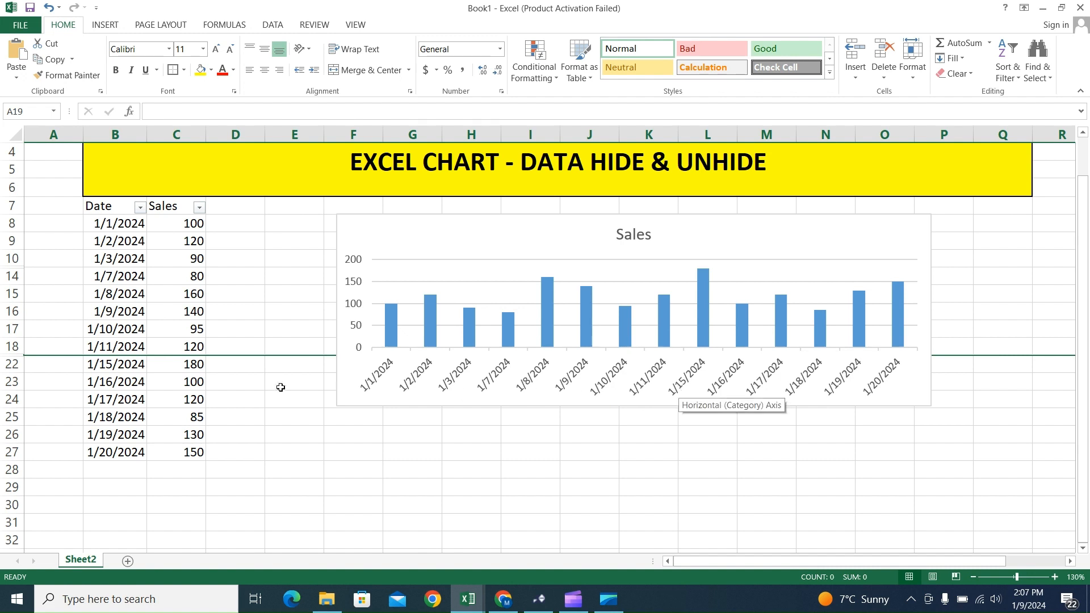
pyautogui.click(146, 336)
# - Extend the sheet title in the yellow banner so it reads "EXCEL CHART - DATA HIDE & UNHIDE - DATA FILTER"
pyautogui.scroll(1, 251, 306)
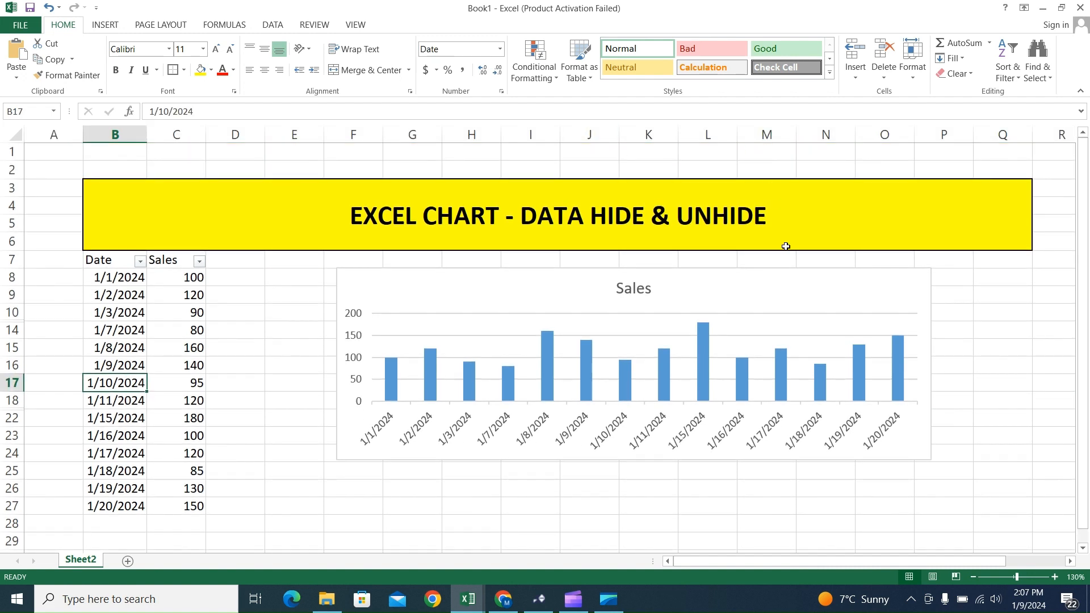
pyautogui.click(777, 212)
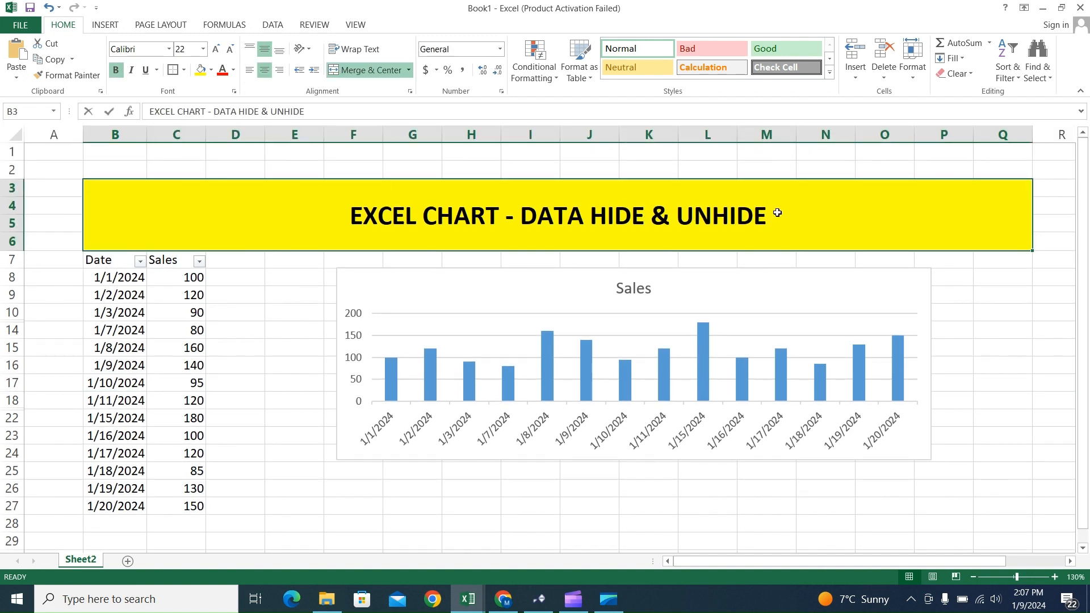
pyautogui.doubleClick(777, 212)
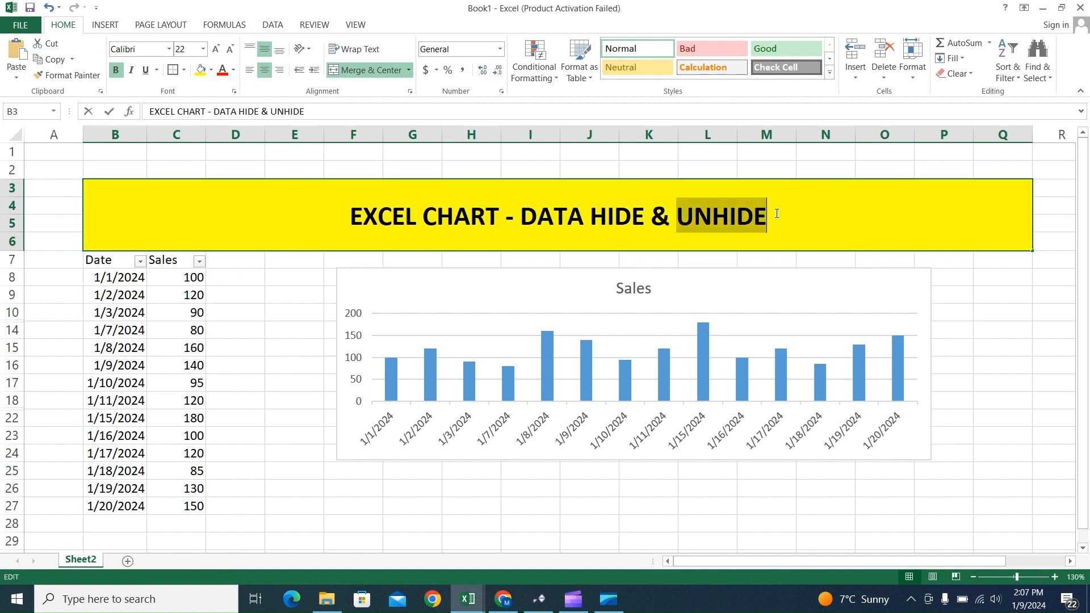
pyautogui.click(777, 214)
pyautogui.write('-')
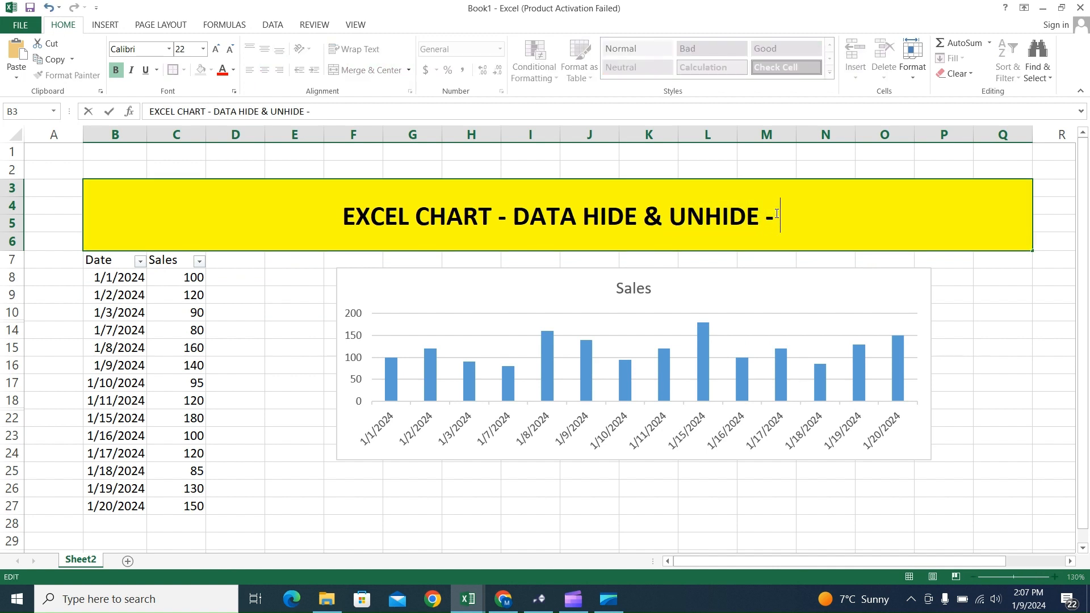
pyautogui.write(' DATA')
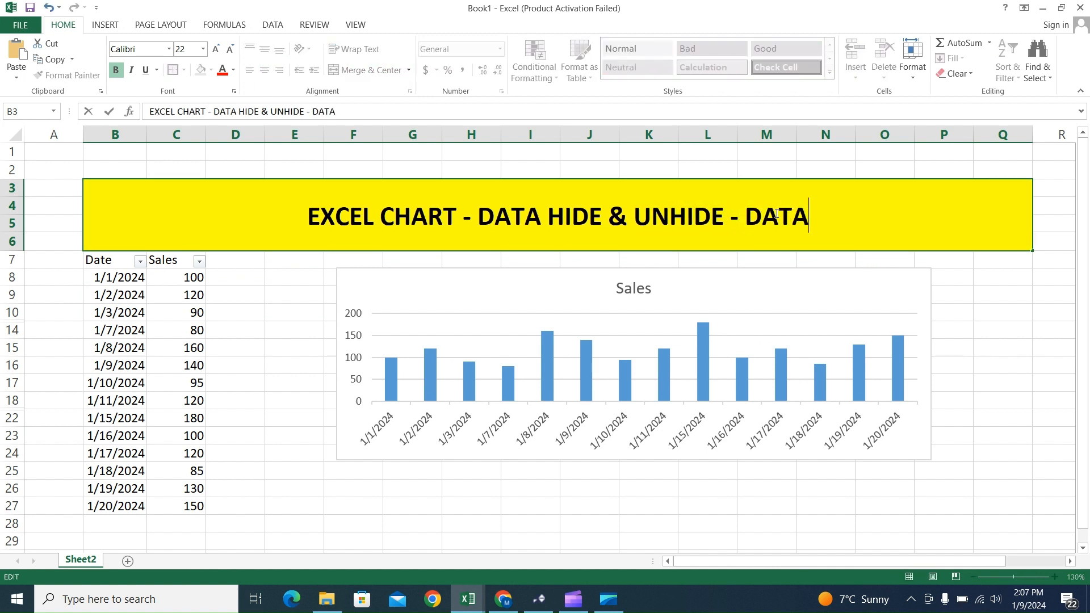
pyautogui.write(' FIL')
pyautogui.press('BackSpace')
pyautogui.press('BackSpace')
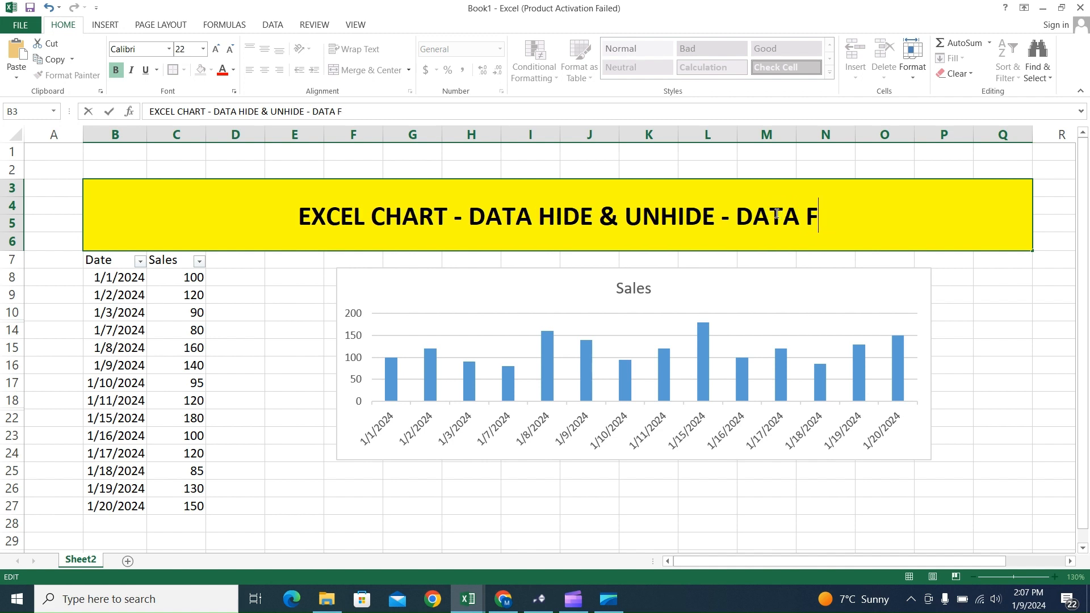
pyautogui.write('ILTER')
pyautogui.press('Return')
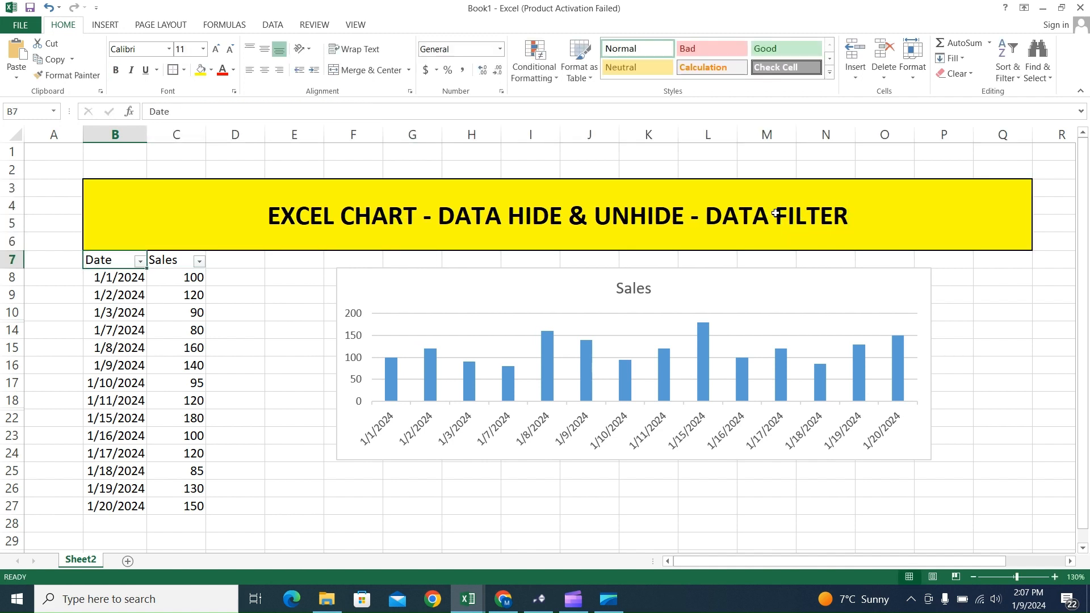
pyautogui.click(298, 379)
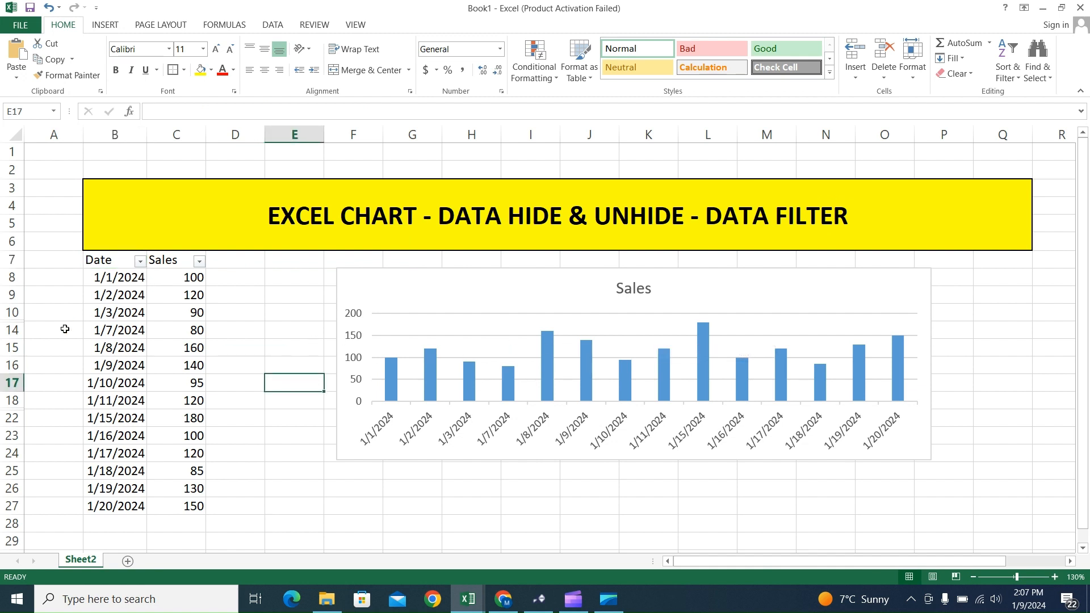
# - Unhide all hidden rows in the sales data, from row 8 to below the last date, restoring rows 11 to 13 and 19 to 21
pyautogui.click(8, 278)
pyautogui.moveTo(10, 295); pyautogui.dragTo(12, 539)
pyautogui.rightClick(12, 347)
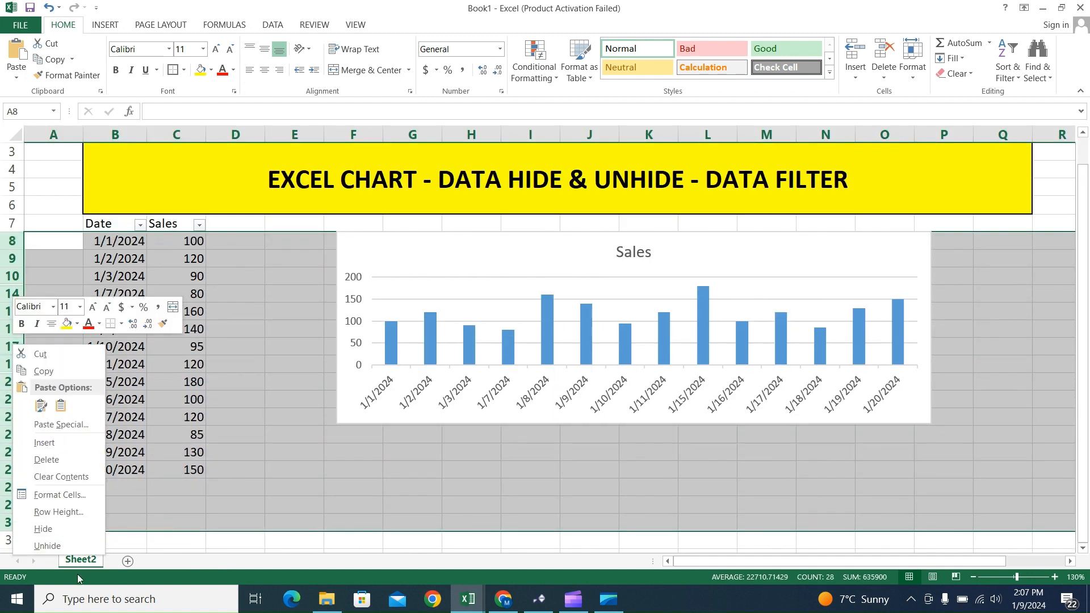
pyautogui.click(47, 545)
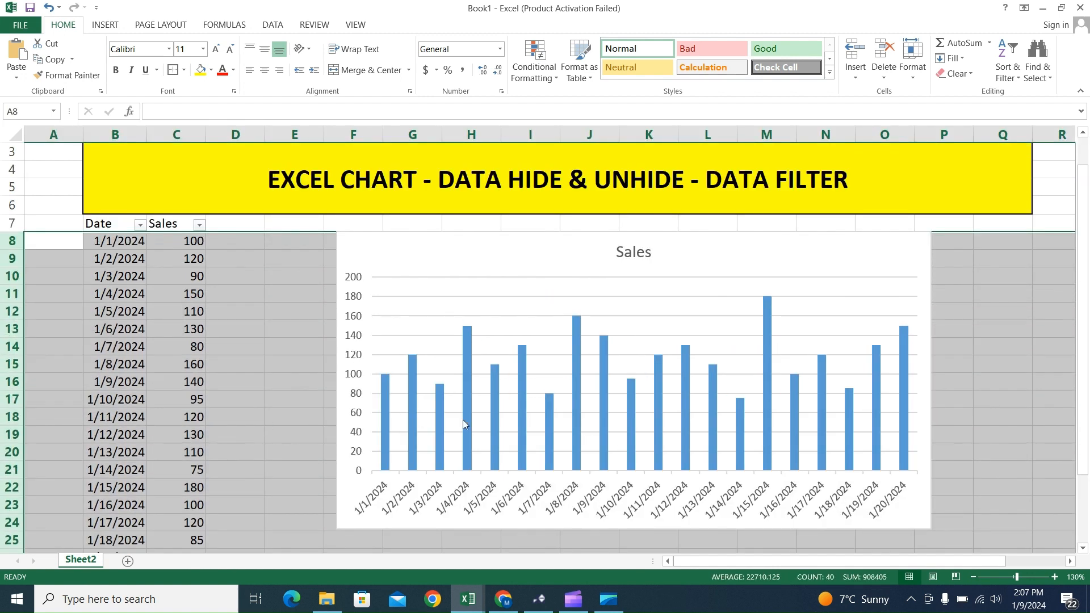